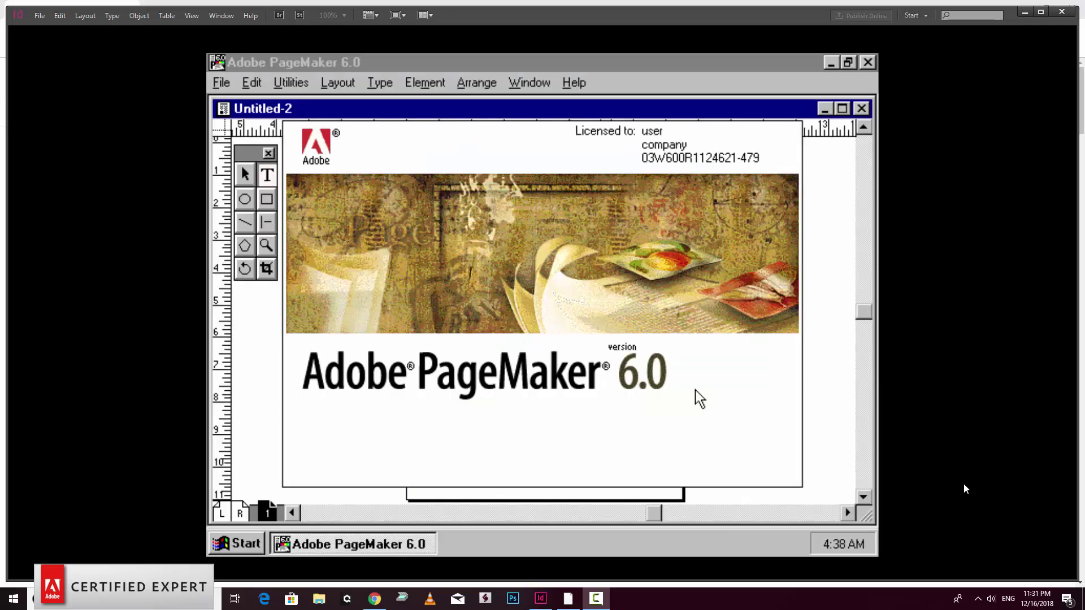
# Close the PageMaker 6.0 window from the taskbar, revealing the QuarkXPress RUN FOR FUNDS flyer
pyautogui.moveTo(552, 606)
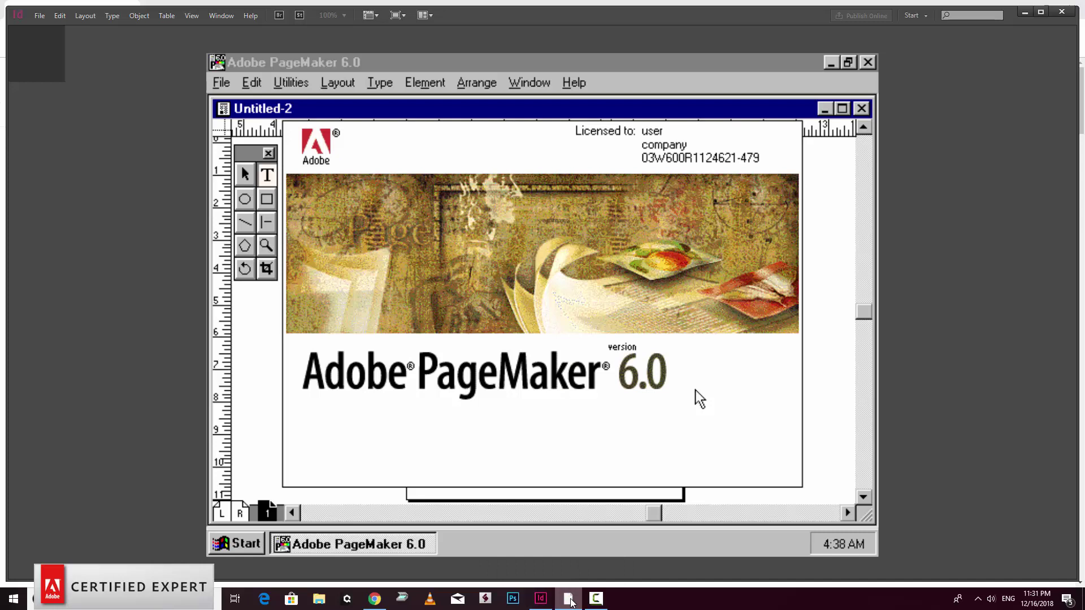
pyautogui.click(570, 600)
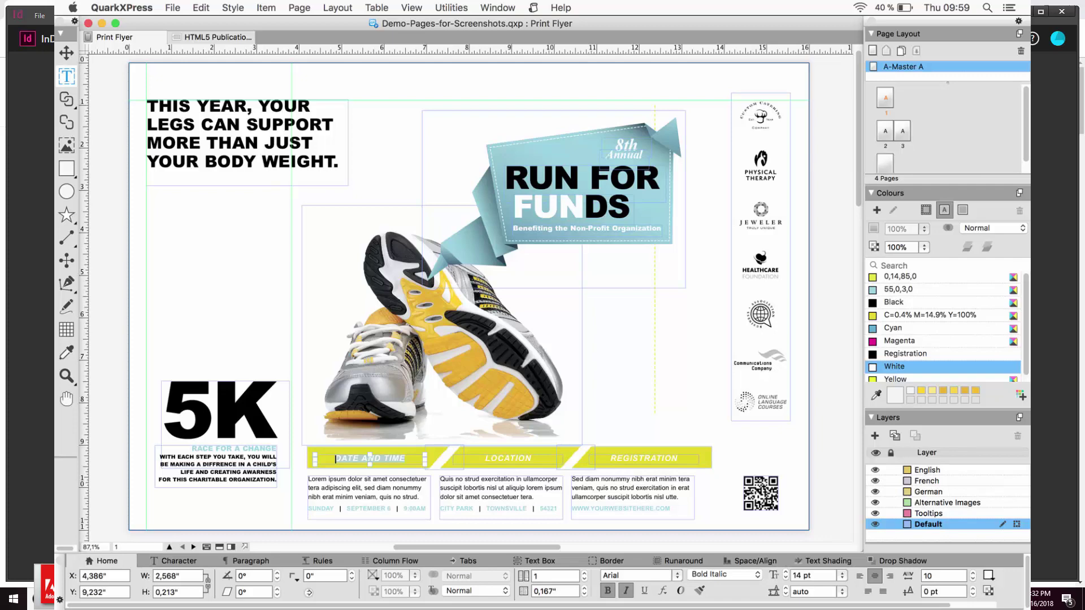
# Launch PageMaker 7.0 from the taskbar, bringing up its tryout splash with 5 days remaining
pyautogui.click(569, 599)
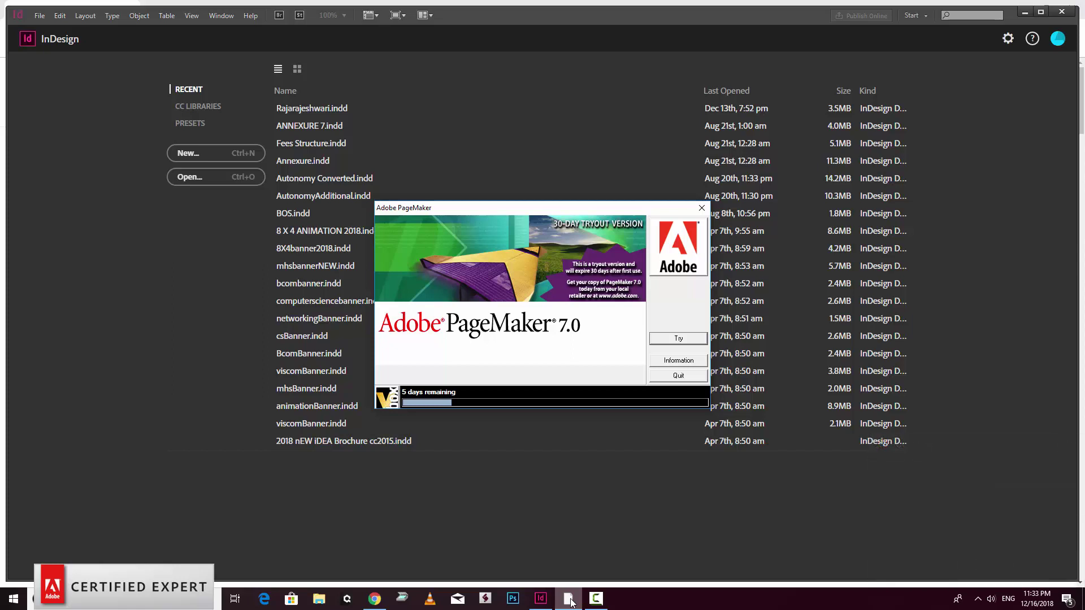
# Bring Chrome's Google 'pagemaker' search results to the front
pyautogui.click(376, 603)
pyautogui.moveTo(540, 598)
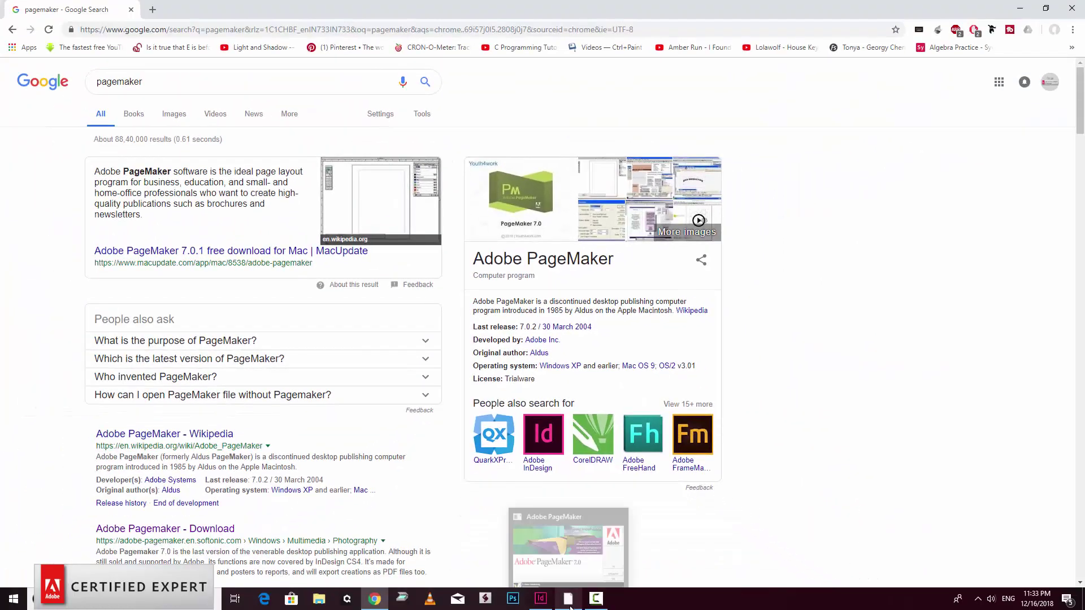
# Bring the PageMaker 7.0 splash forward and start the tryout
pyautogui.click(570, 607)
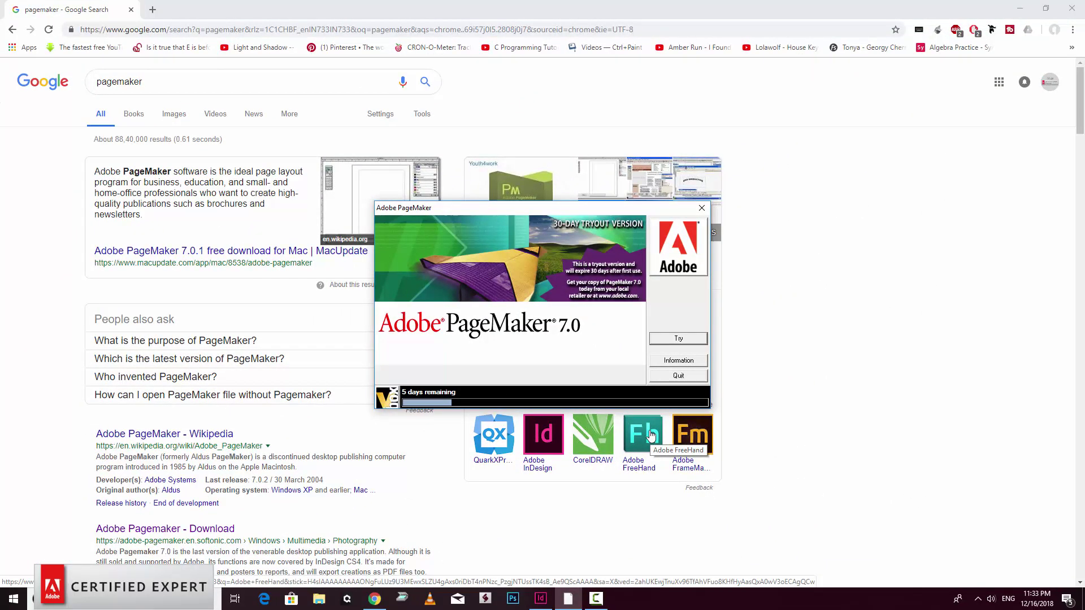
pyautogui.click(681, 339)
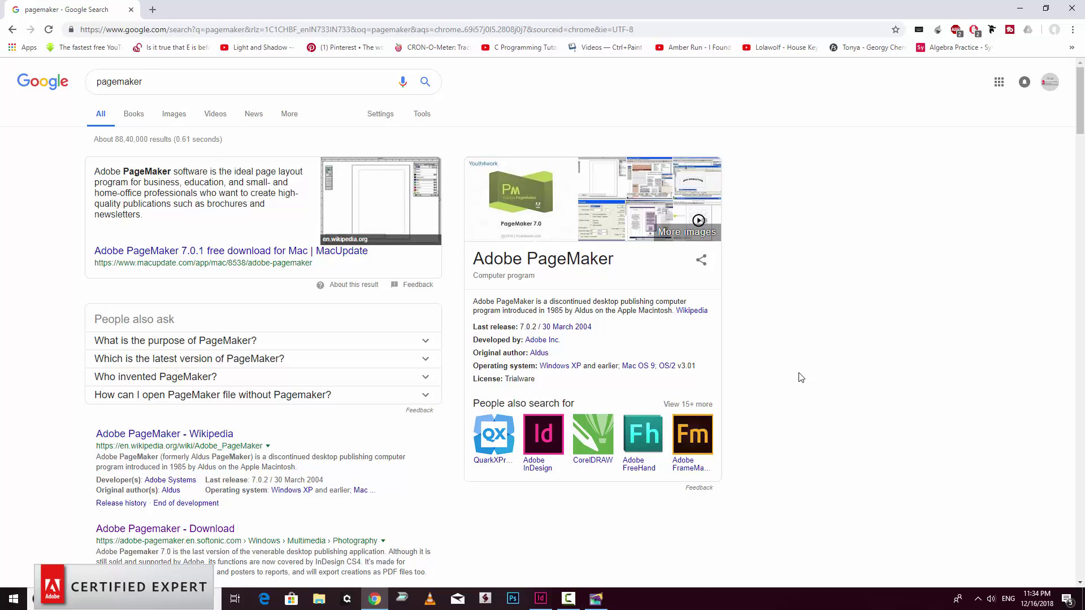
# Minimize Chrome and bring InDesign's start screen with its recent .indd files to the front
pyautogui.click(1022, 8)
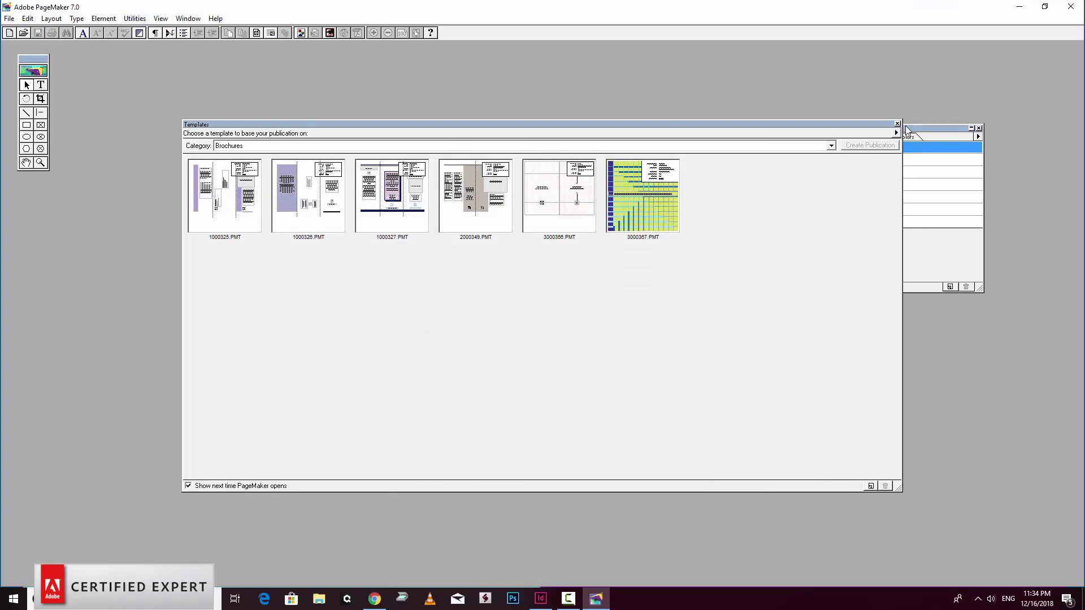
pyautogui.click(540, 598)
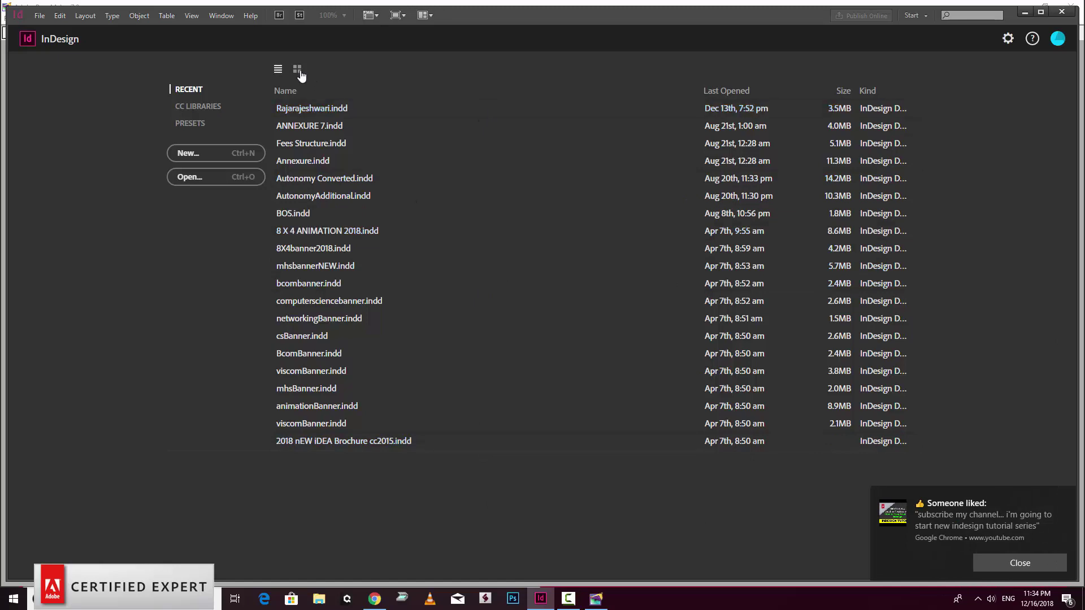
# Dismiss the Chrome notification, show recent files as thumbnails, and view the CC Libraries list
pyautogui.click(1040, 565)
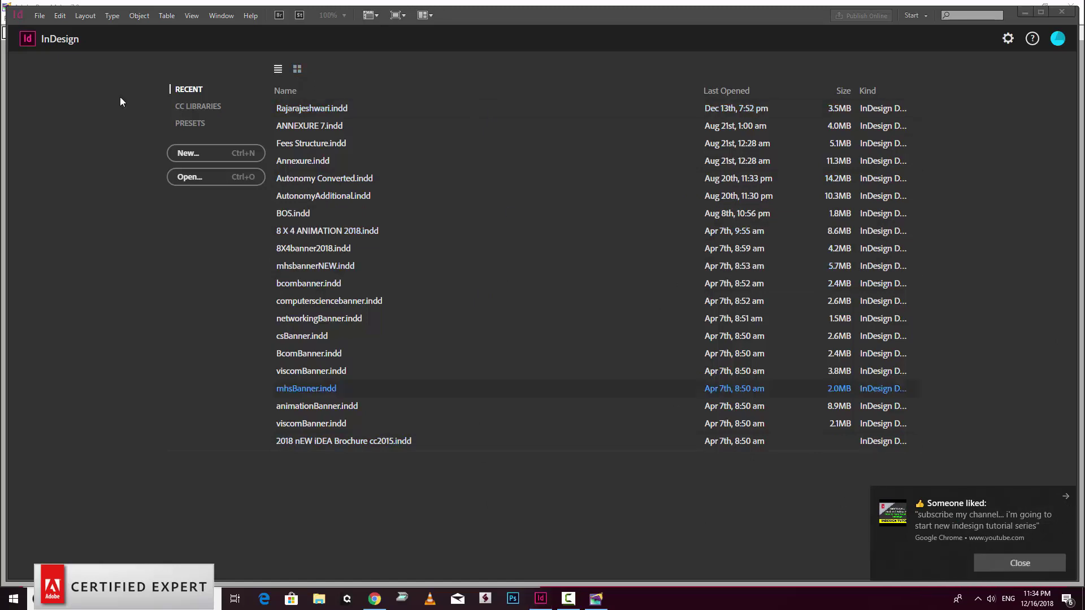
pyautogui.click(299, 70)
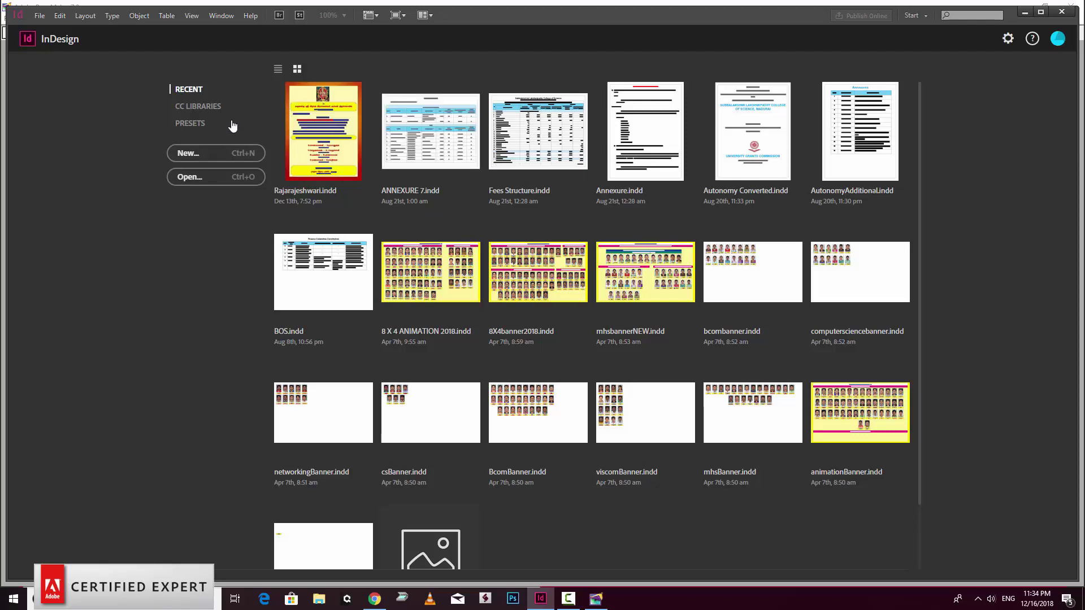
pyautogui.click(202, 108)
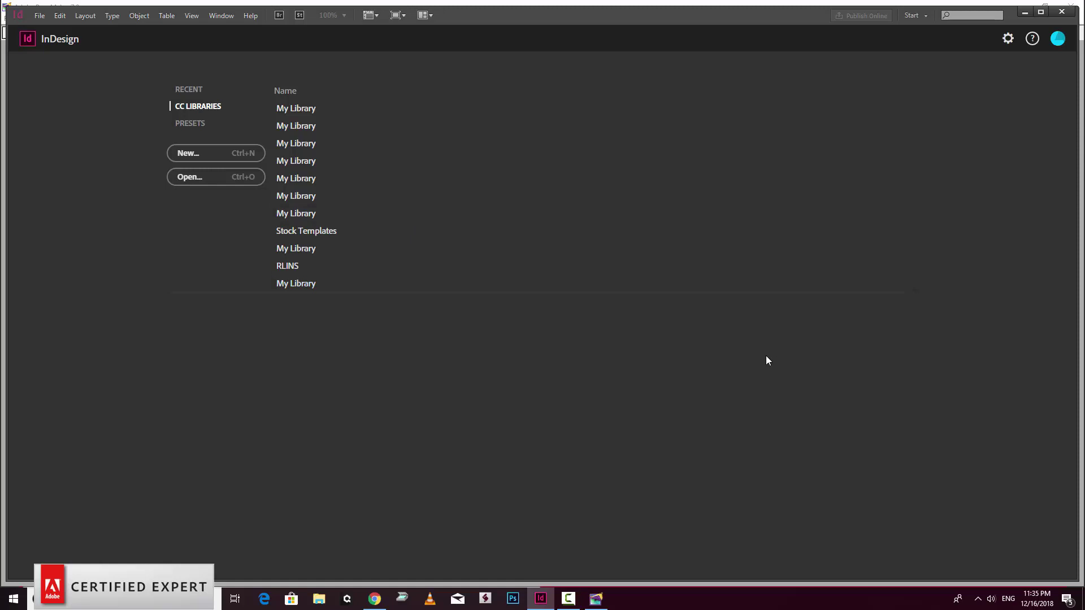
# Browse the document presets and open a New Document dialog with A4 defaults
pyautogui.click(196, 130)
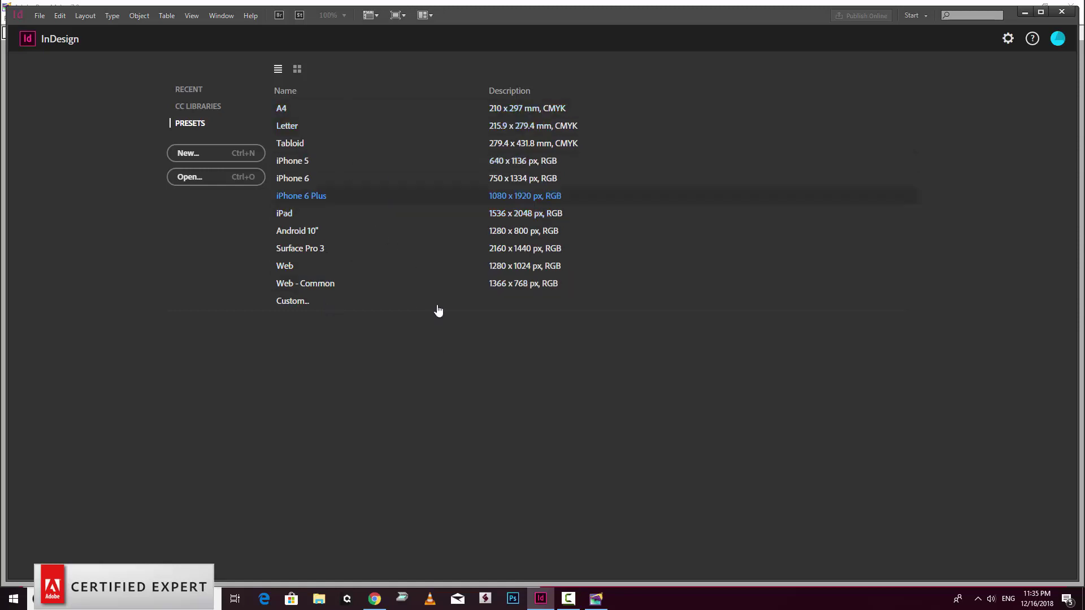
pyautogui.click(197, 161)
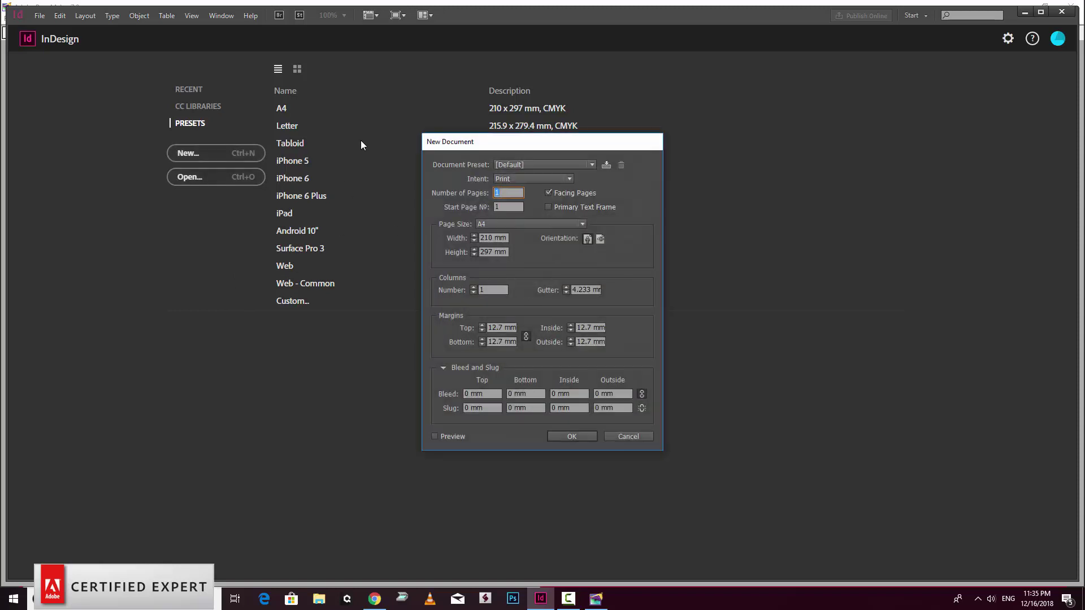
pyautogui.click(596, 599)
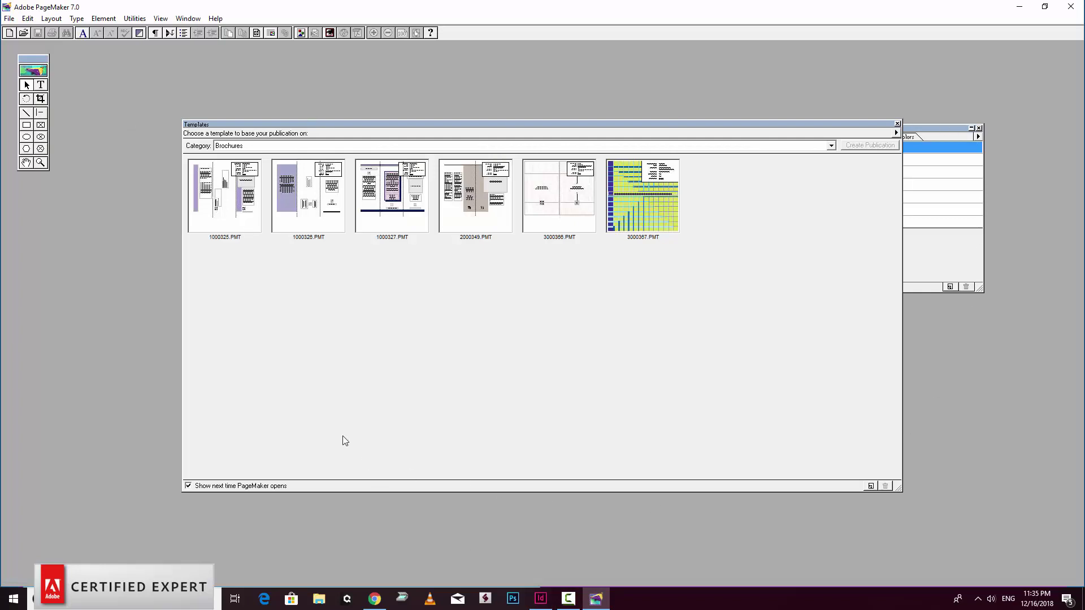
# Show the Newsletters templates in PageMaker 7.0, then close the templates window
pyautogui.click(830, 146)
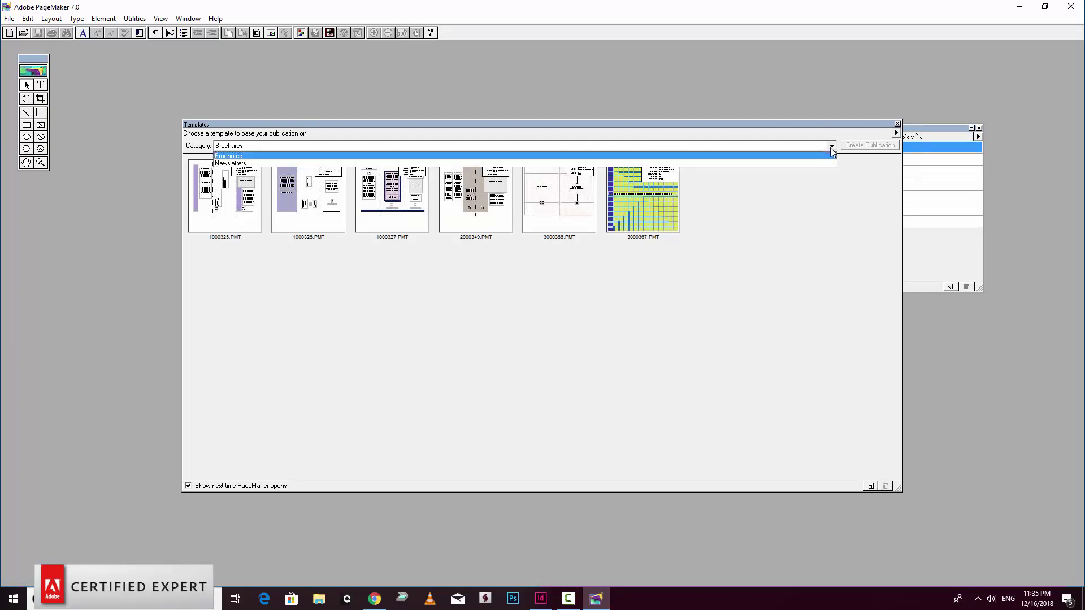
pyautogui.click(360, 163)
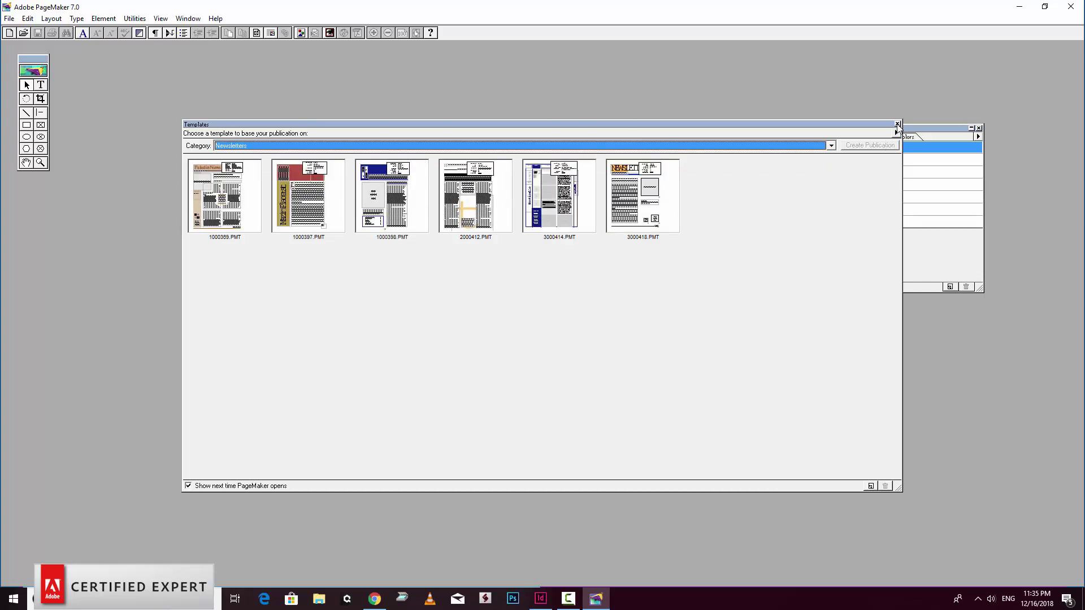
pyautogui.click(897, 124)
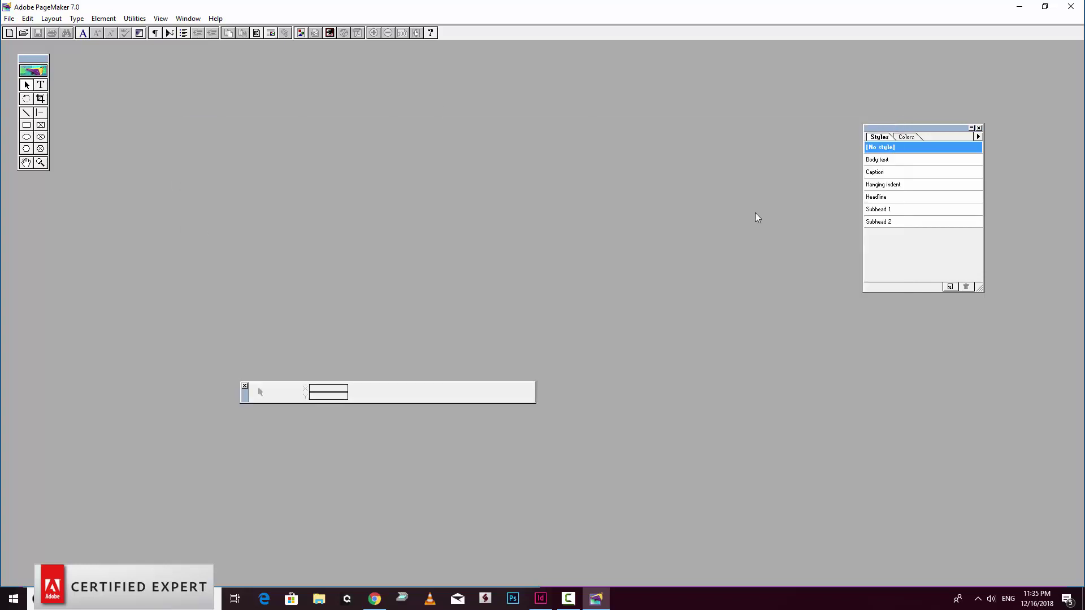
# Open PageMaker's Document Setup with Letter 8.5 × 11 in defaults, then return to InDesign
pyautogui.click(9, 19)
pyautogui.click(15, 32)
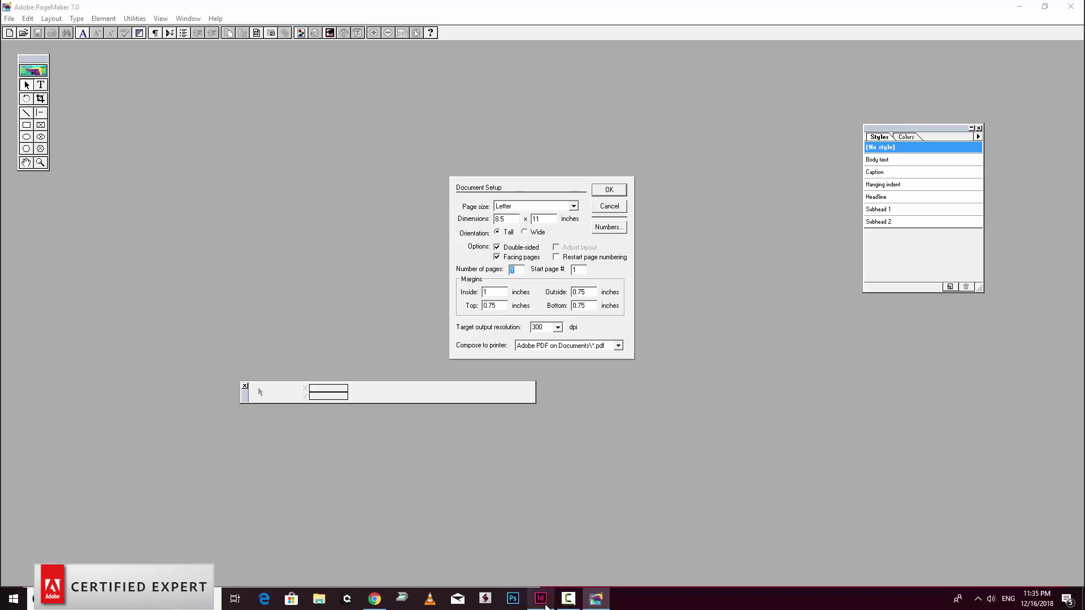
pyautogui.click(541, 599)
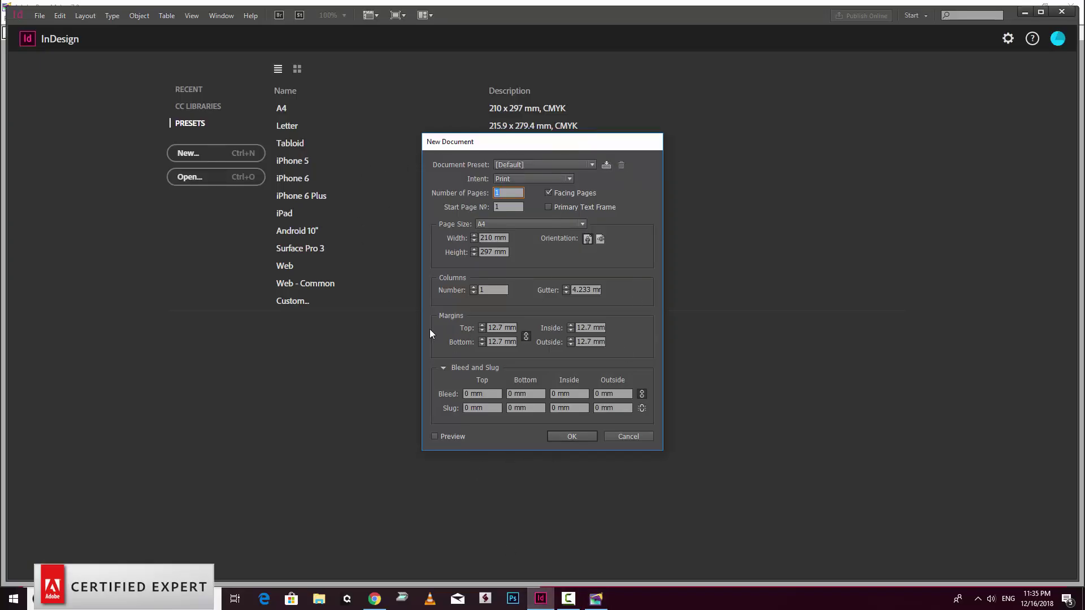
pyautogui.click(592, 164)
pyautogui.click(511, 192)
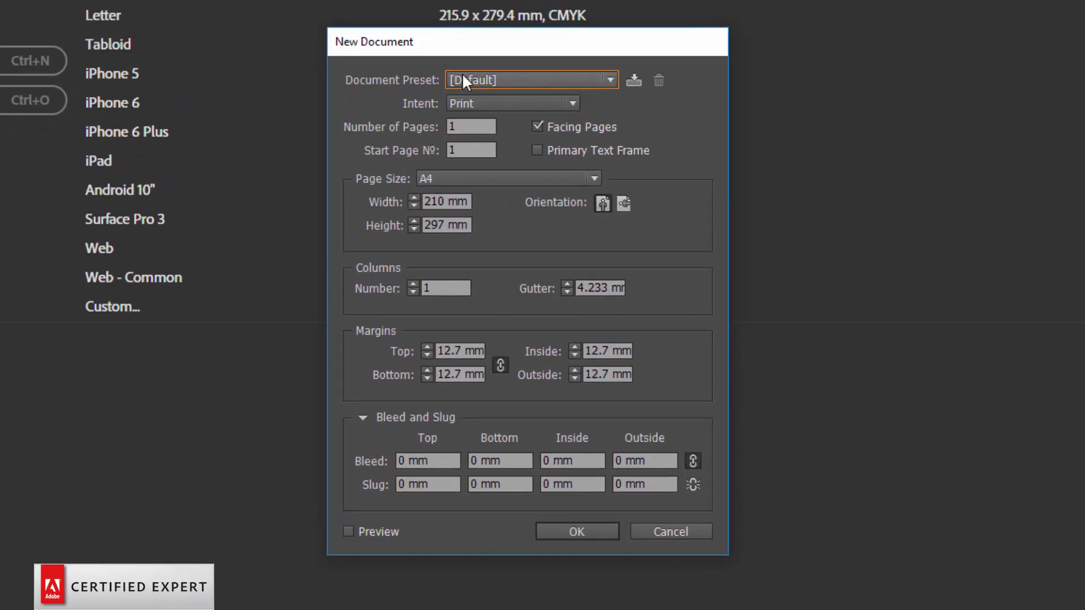
pyautogui.click(542, 102)
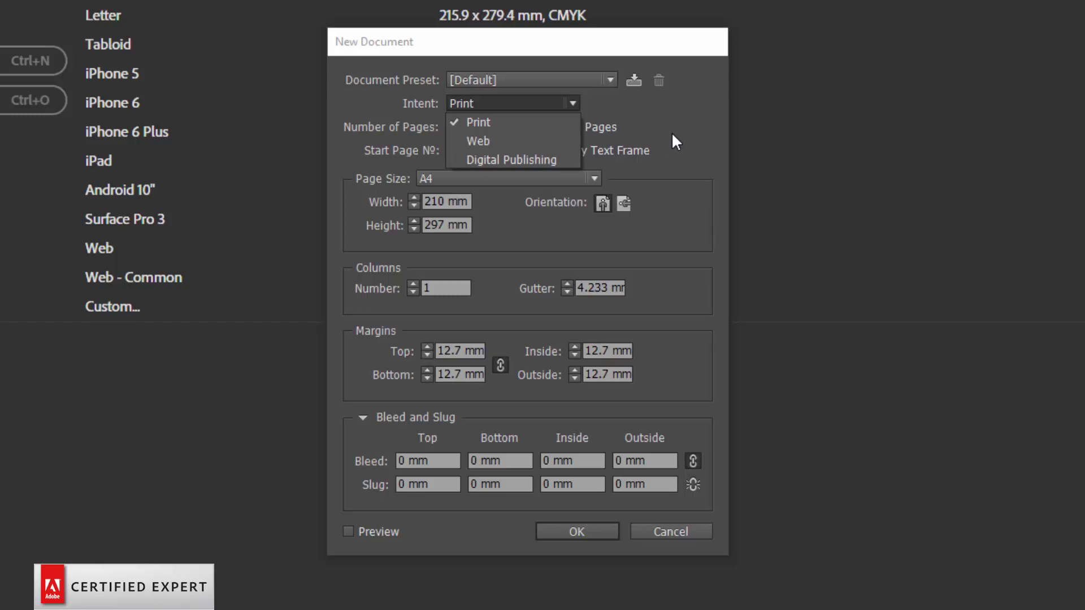
# Keep the Print intent and set InDesign's page size to Letter, 215.9 × 279.4 mm
pyautogui.press('Escape')
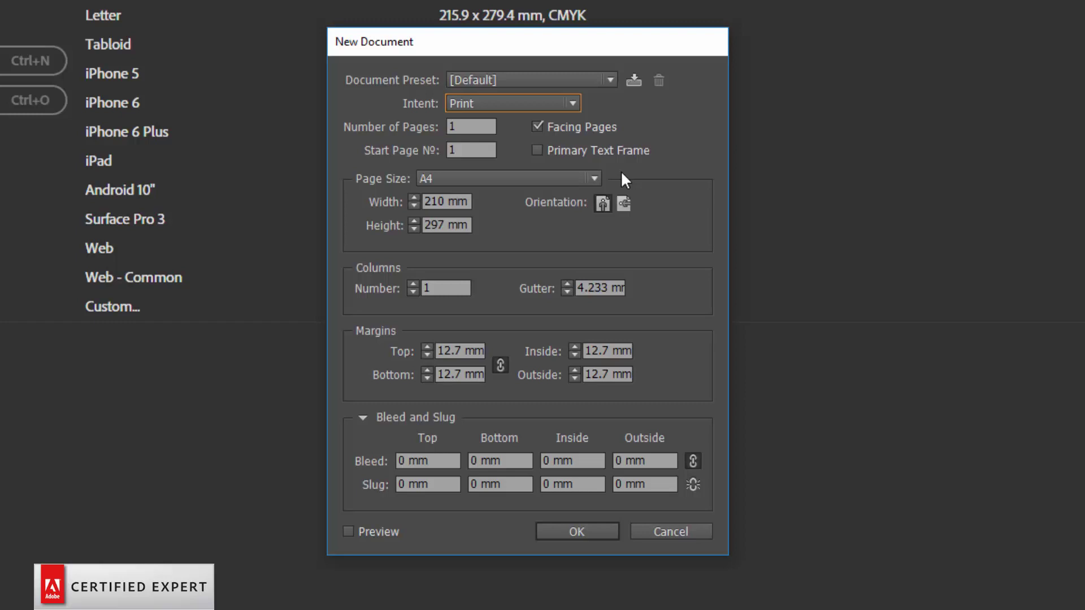
pyautogui.click(588, 179)
pyautogui.click(551, 197)
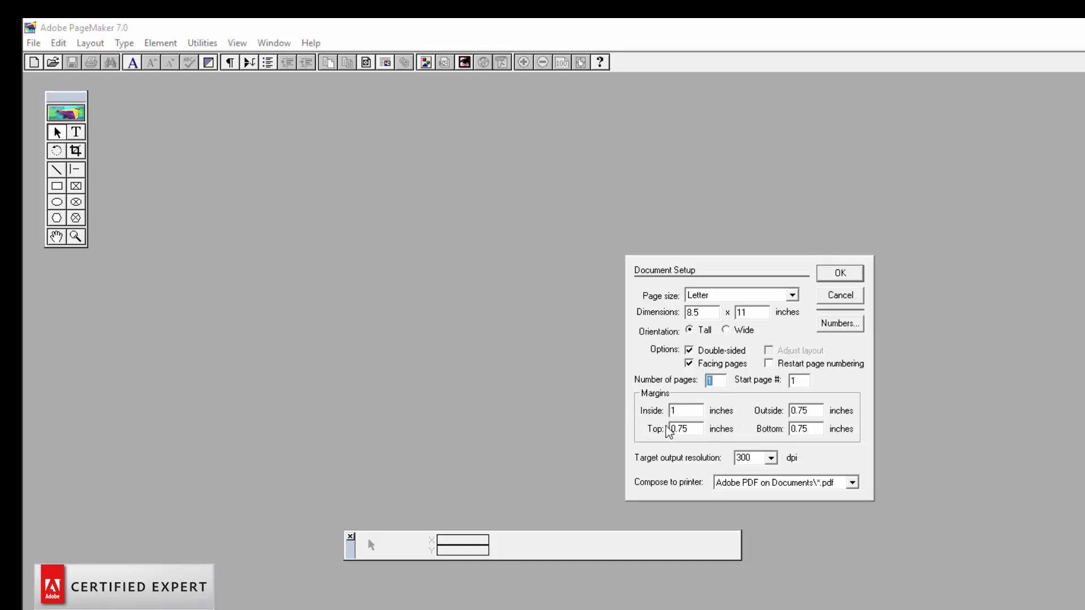
# Set the Inside margin to 0.75 in so all four margins match, keeping 300 dpi
pyautogui.press('Tab')
pyautogui.press('Tab')
pyautogui.write('.75')
pyautogui.click(771, 458)
pyautogui.click(758, 473)
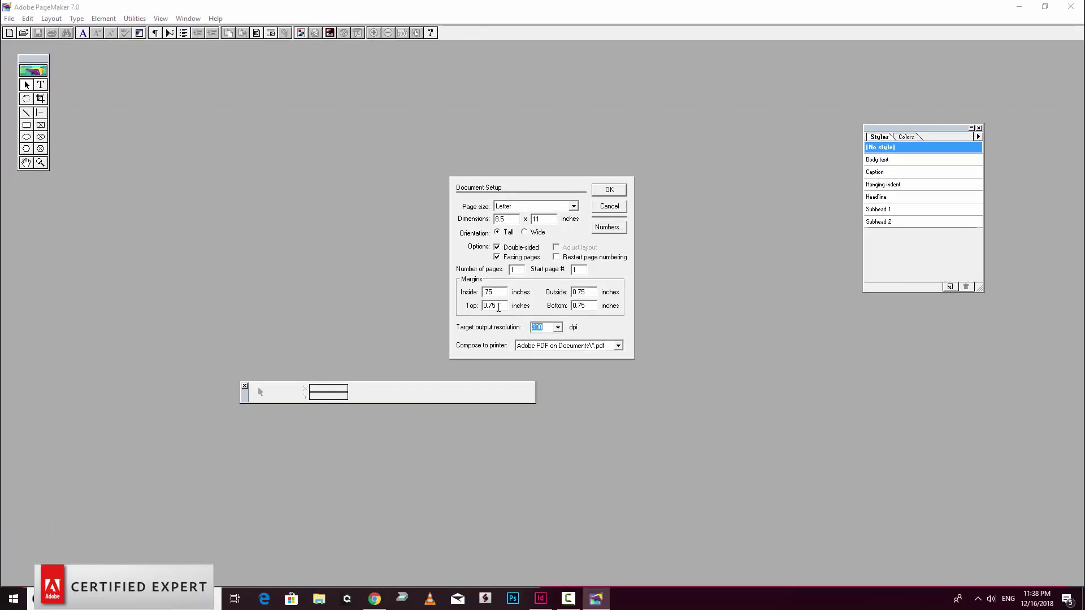
pyautogui.click(495, 305)
pyautogui.hotkey('shift', 'Tab')
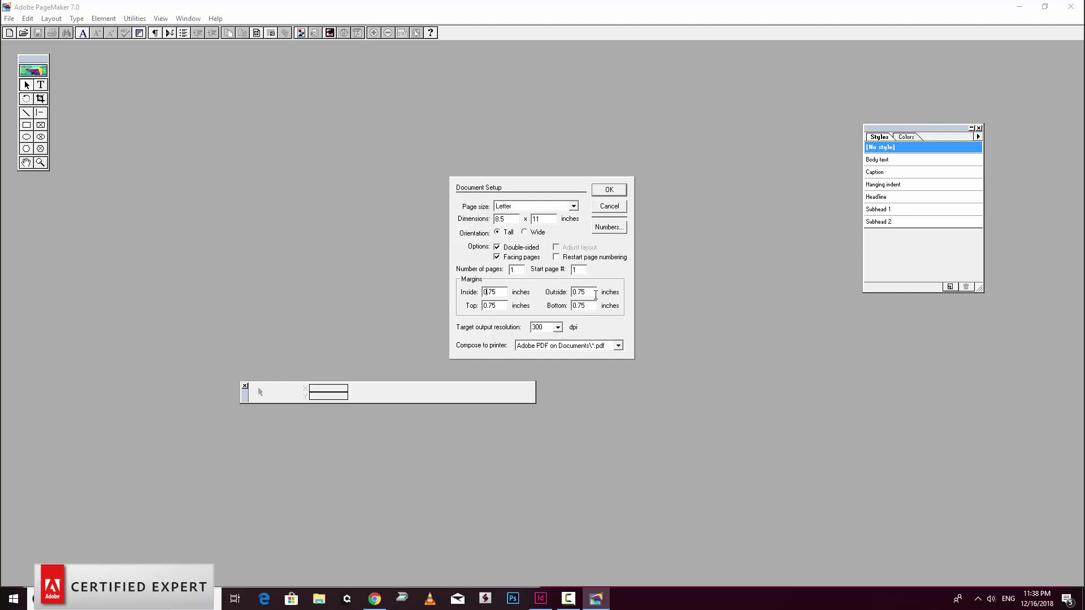
# Create the blank Letter page, move the Styles panel and coordinates readout aside, and return to InDesign
pyautogui.click(604, 192)
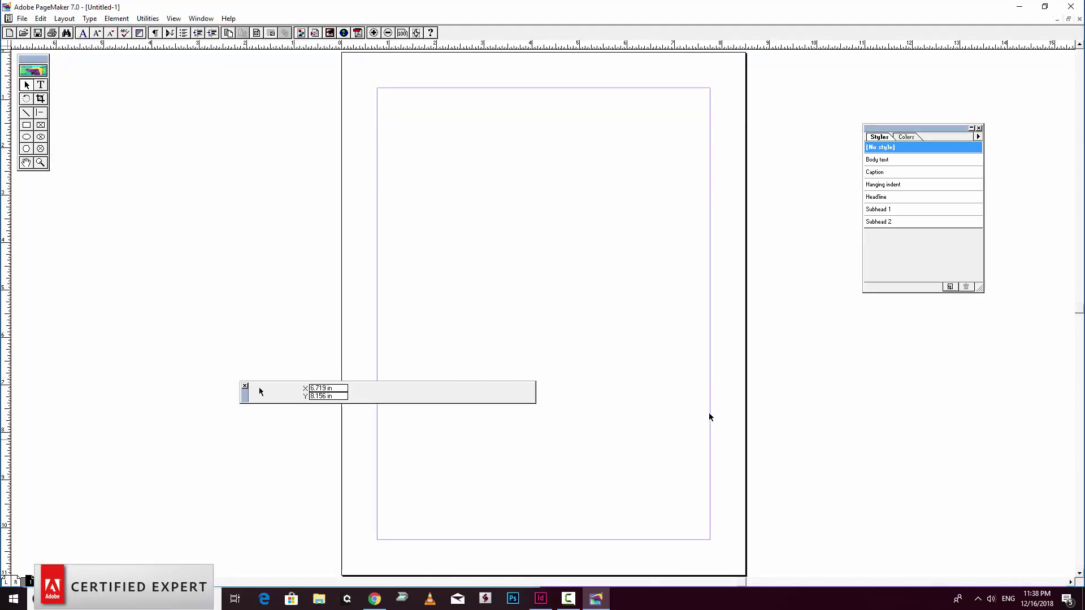
pyautogui.moveTo(916, 132); pyautogui.dragTo(971, 127)
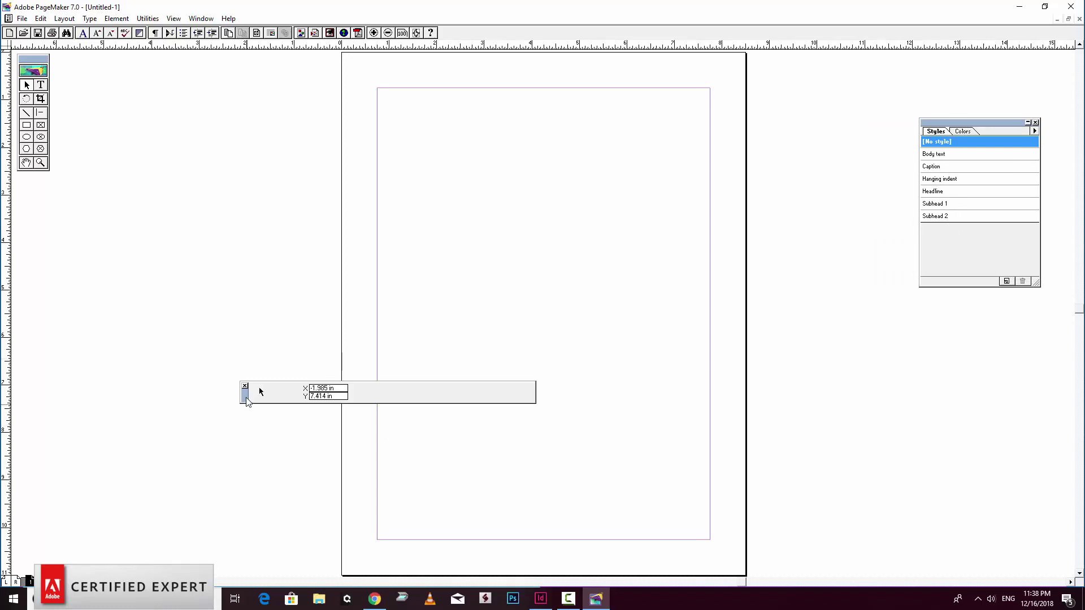
pyautogui.moveTo(245, 397); pyautogui.dragTo(411, 575)
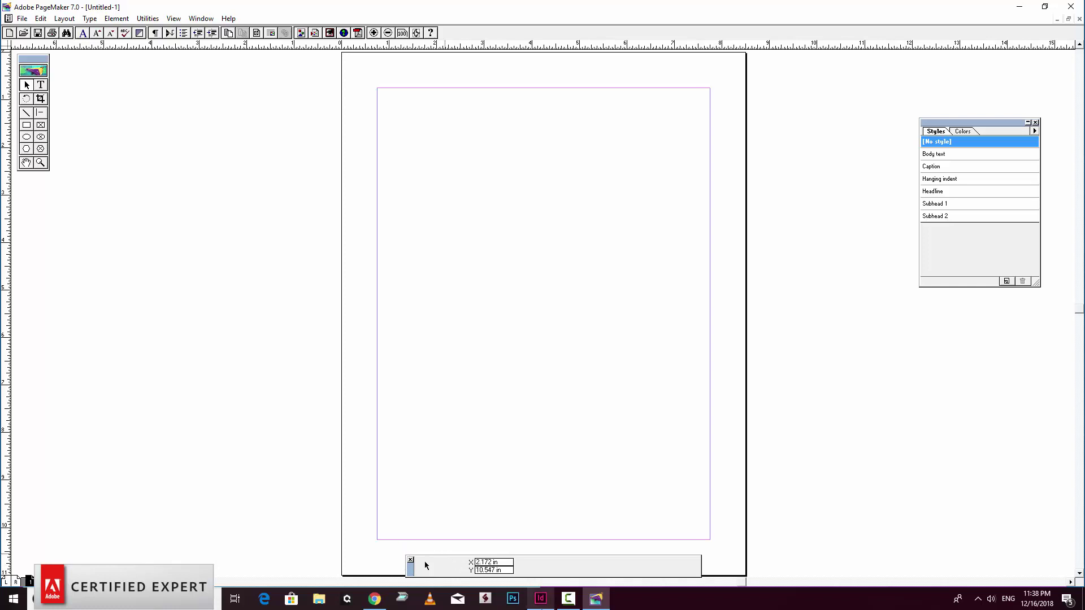
pyautogui.click(542, 607)
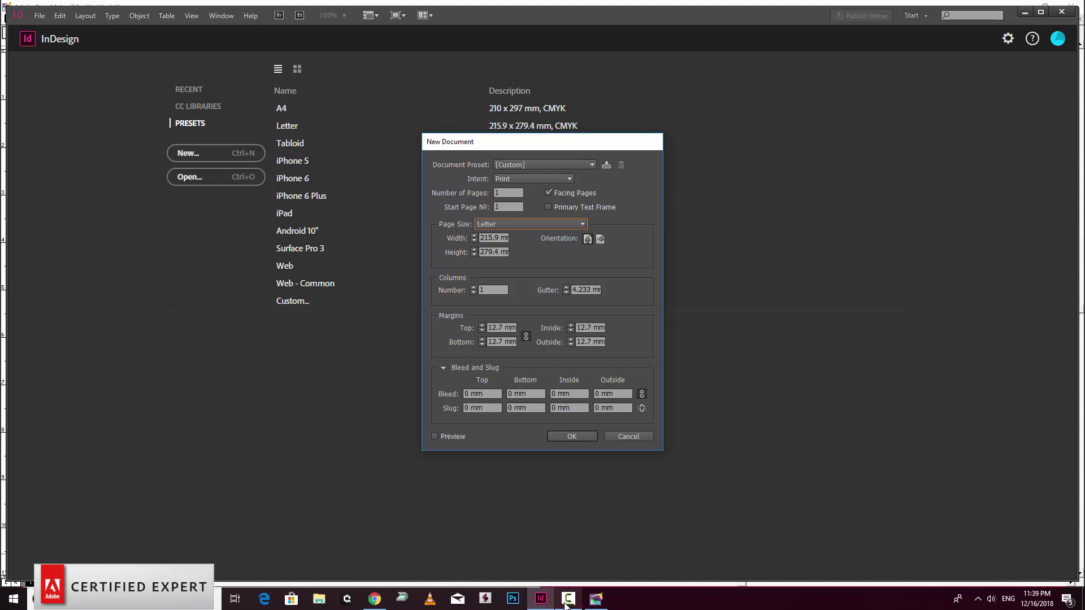
pyautogui.click(568, 600)
pyautogui.click(567, 604)
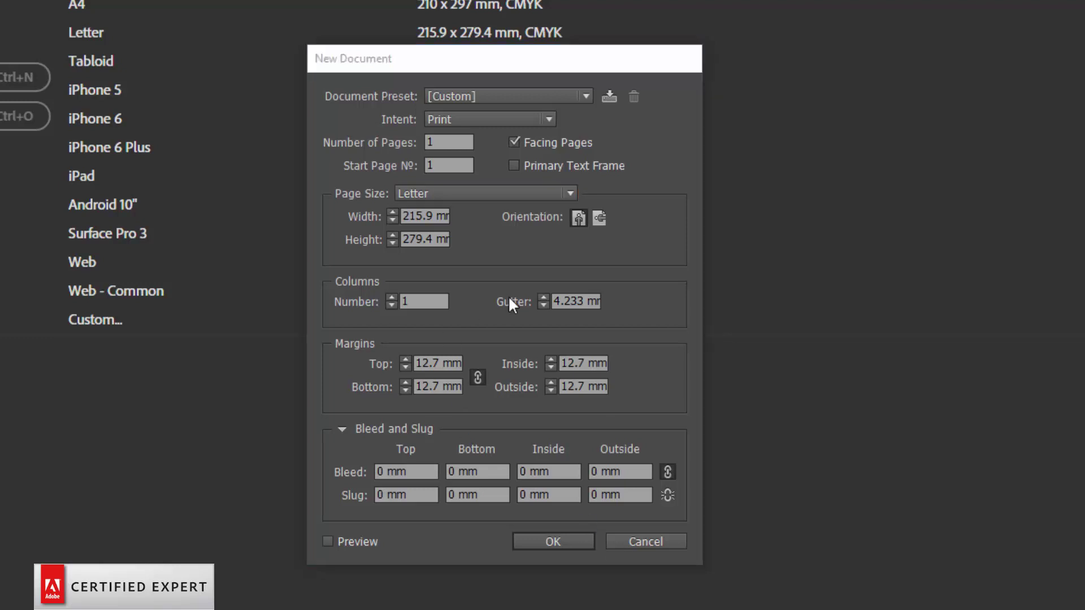
# Set a linked 3 mm bleed on all sides, leave slug at 0 mm, and create the document
pyautogui.doubleClick(380, 471)
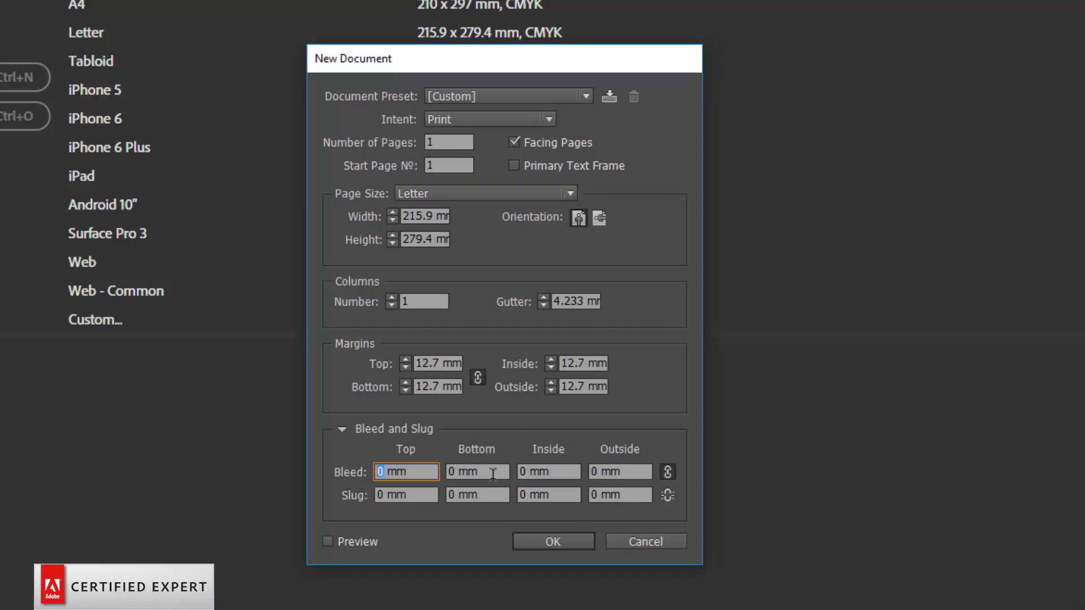
pyautogui.write('3')
pyautogui.click(558, 472)
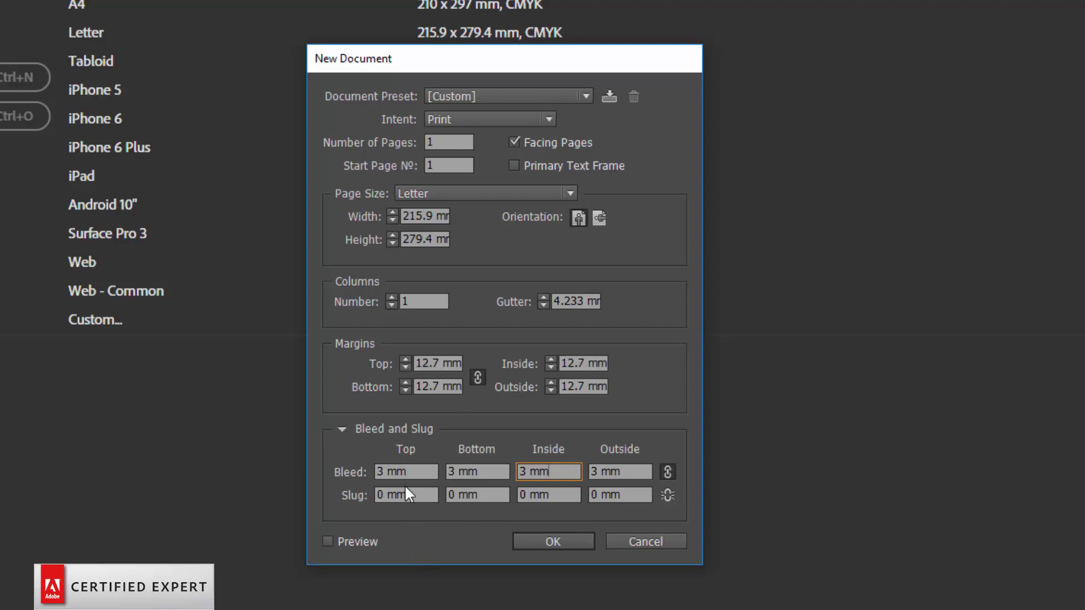
pyautogui.click(413, 472)
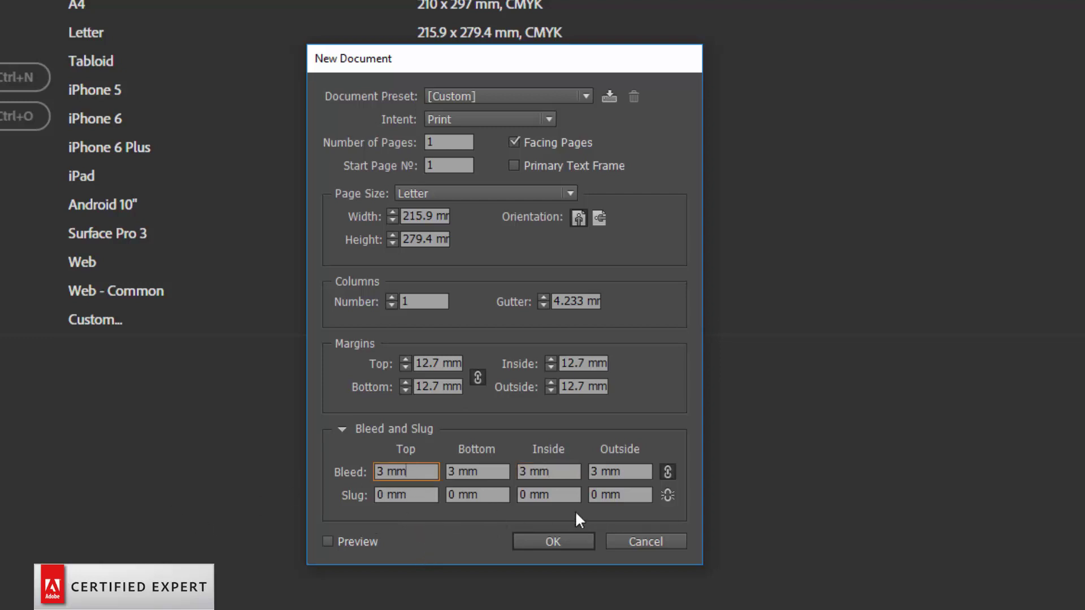
pyautogui.doubleClick(380, 492)
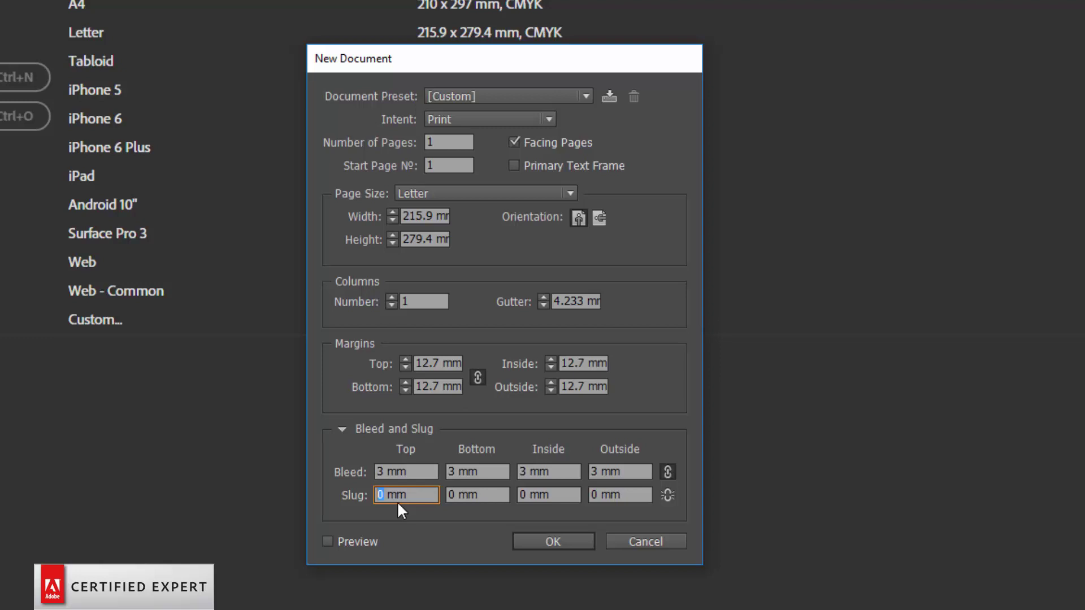
pyautogui.click(538, 544)
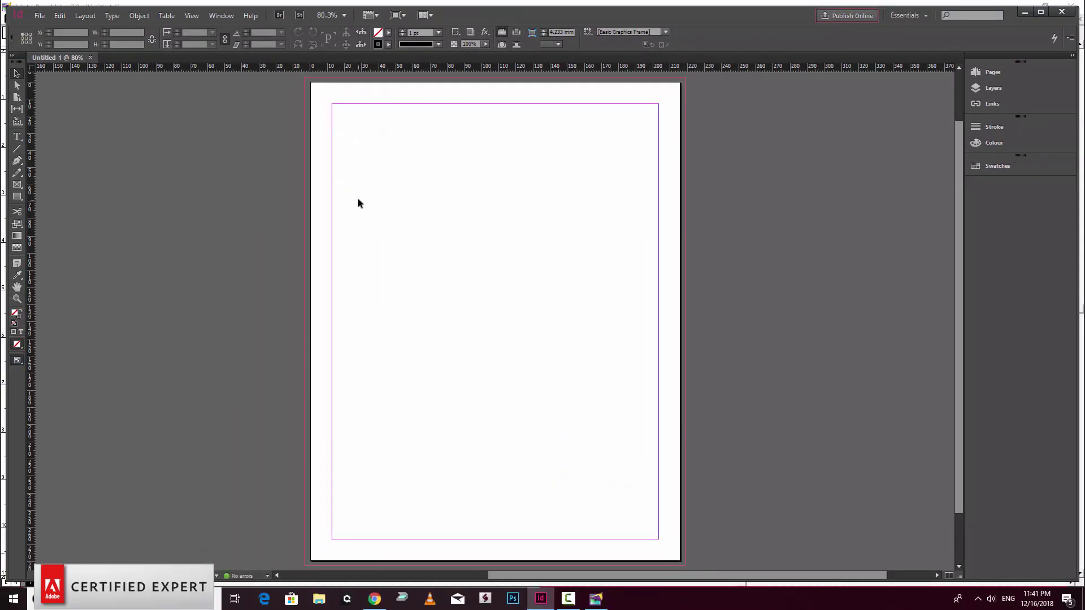
# Reset the Essentials workspace and show the Paragraph Styles panel
pyautogui.click(921, 21)
pyautogui.click(935, 151)
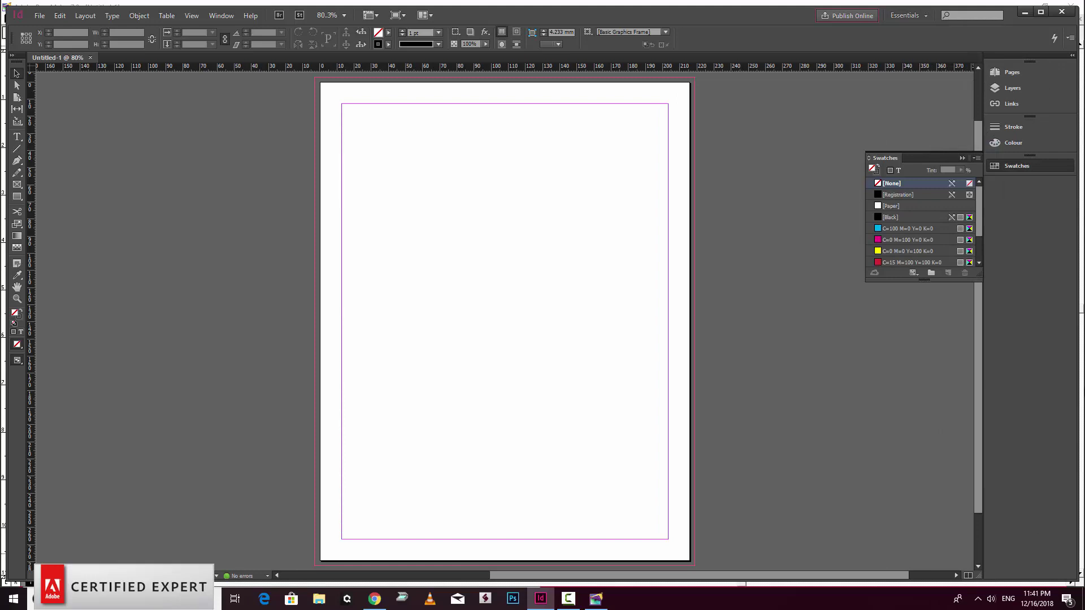
pyautogui.click(228, 18)
pyautogui.moveTo(346, 273)
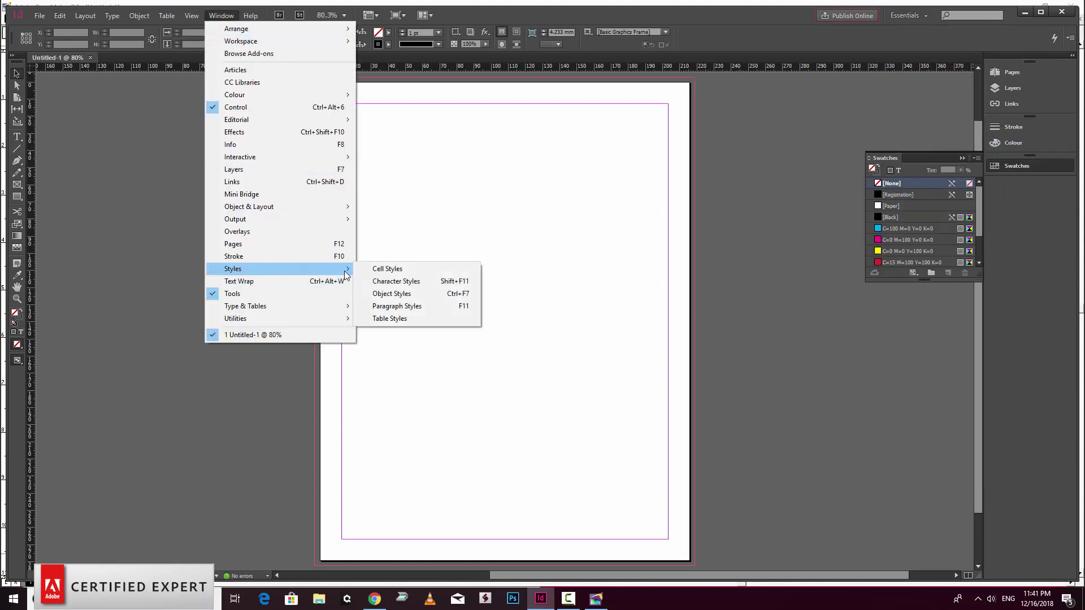
pyautogui.click(416, 309)
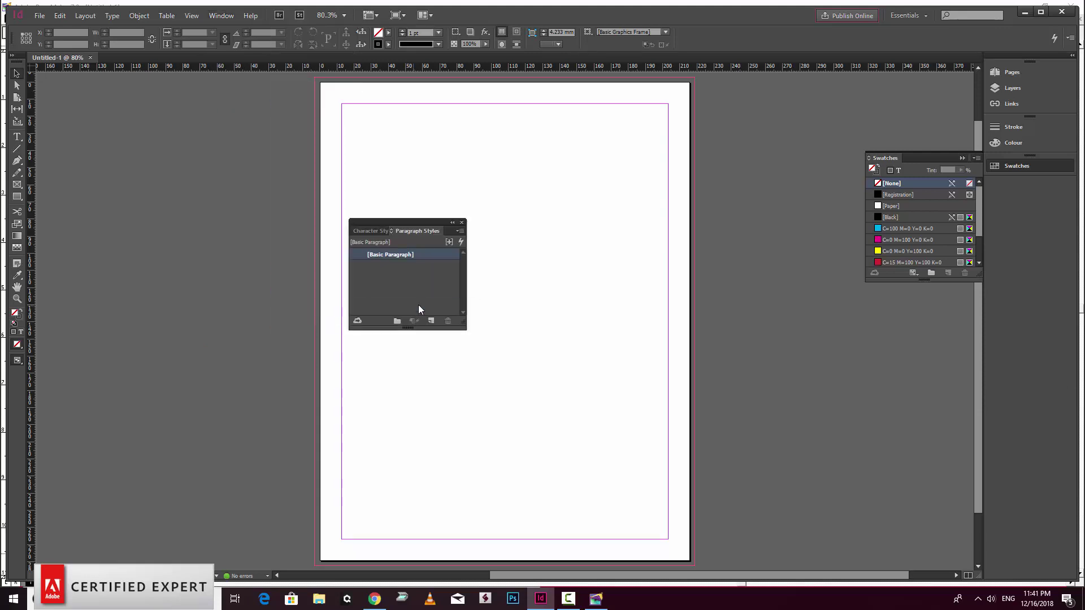
# Dock Paragraph Styles with Character Styles in the right panel dock beside Swatches
pyautogui.moveTo(429, 222); pyautogui.dragTo(792, 323)
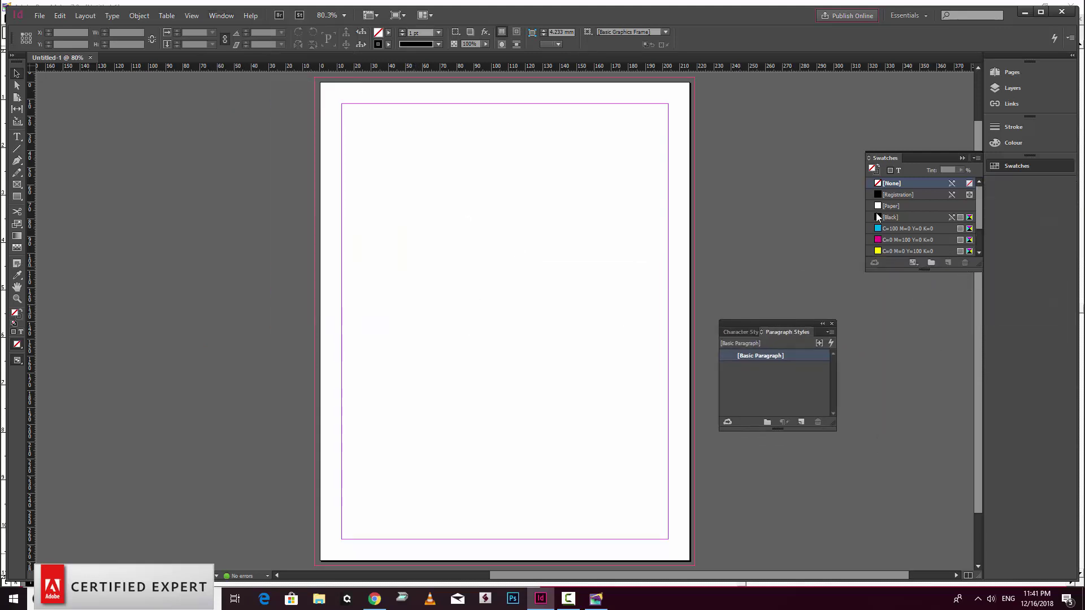
pyautogui.click(962, 157)
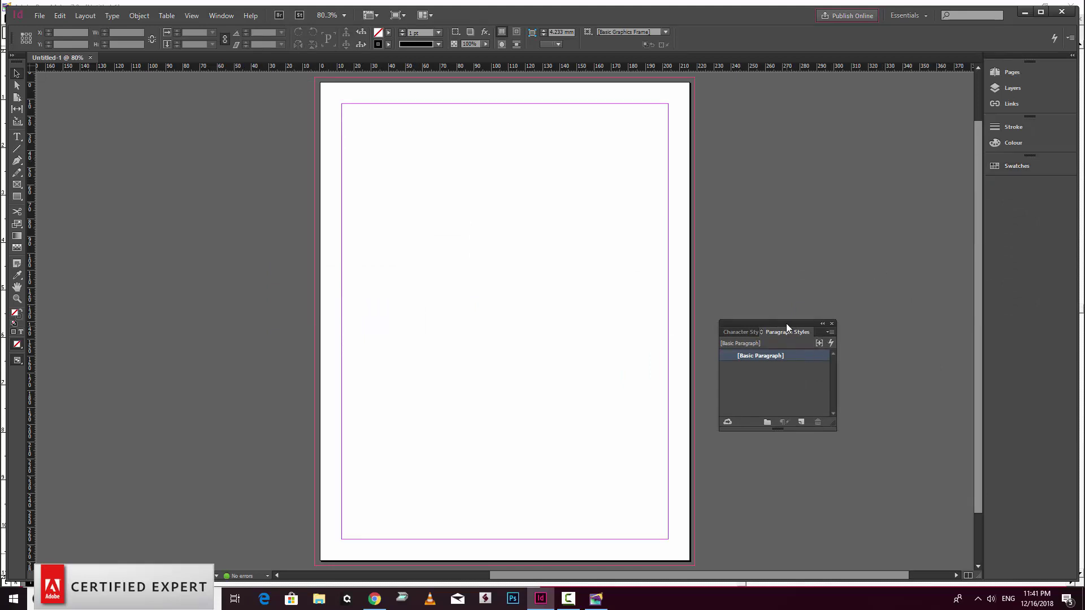
pyautogui.moveTo(787, 324); pyautogui.dragTo(833, 273)
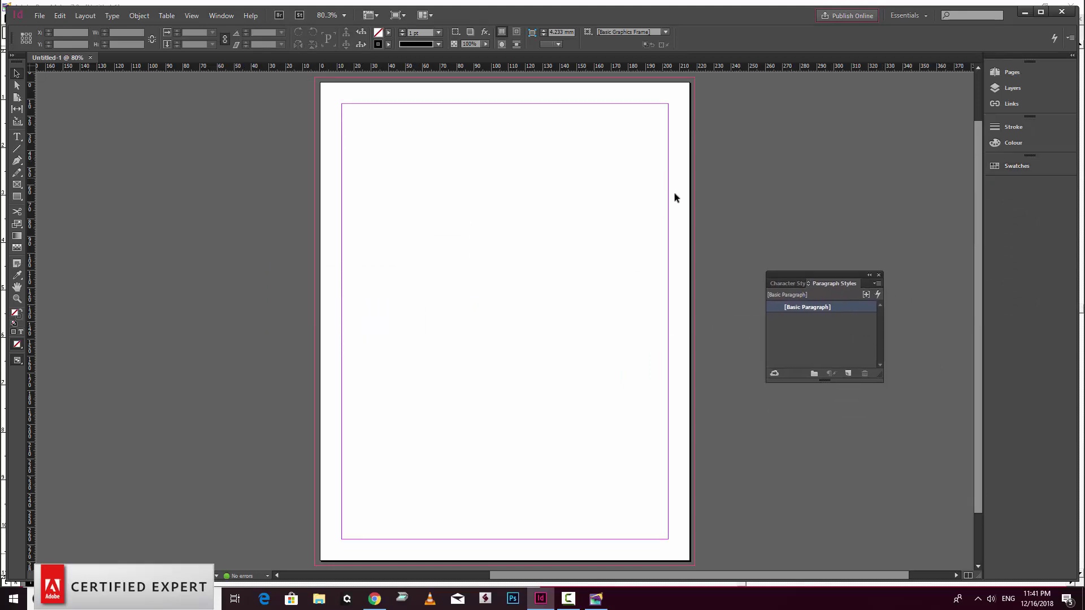
pyautogui.moveTo(768, 277); pyautogui.dragTo(1002, 193)
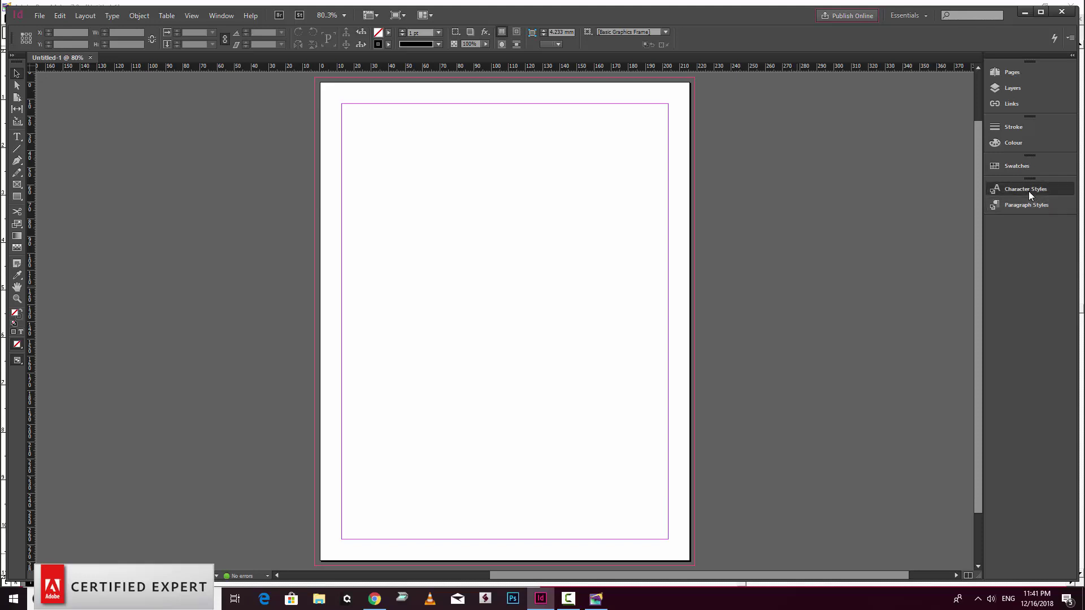
pyautogui.click(1028, 192)
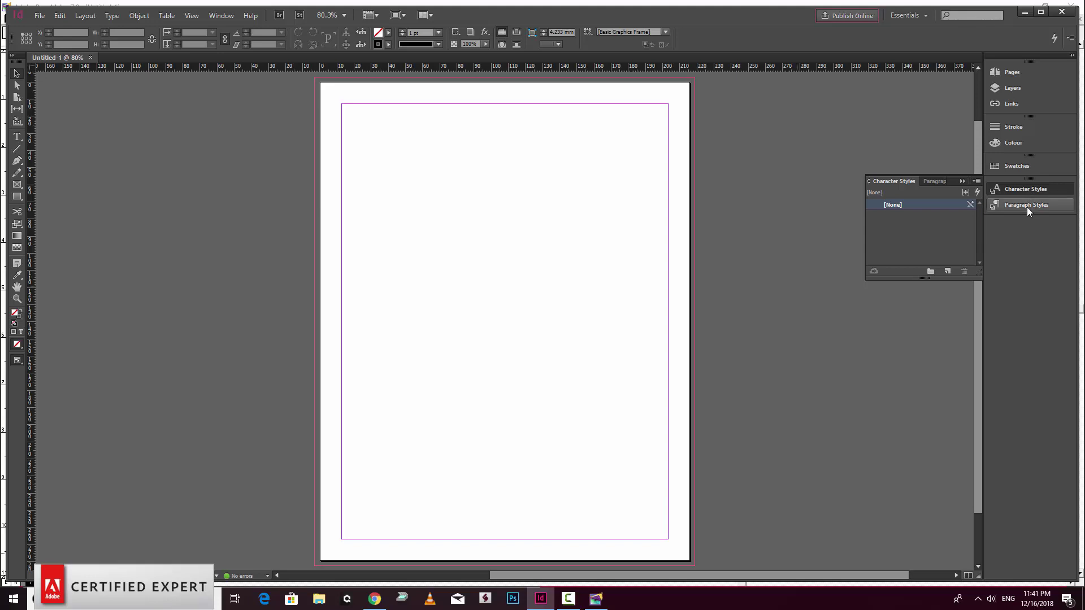
pyautogui.click(1026, 205)
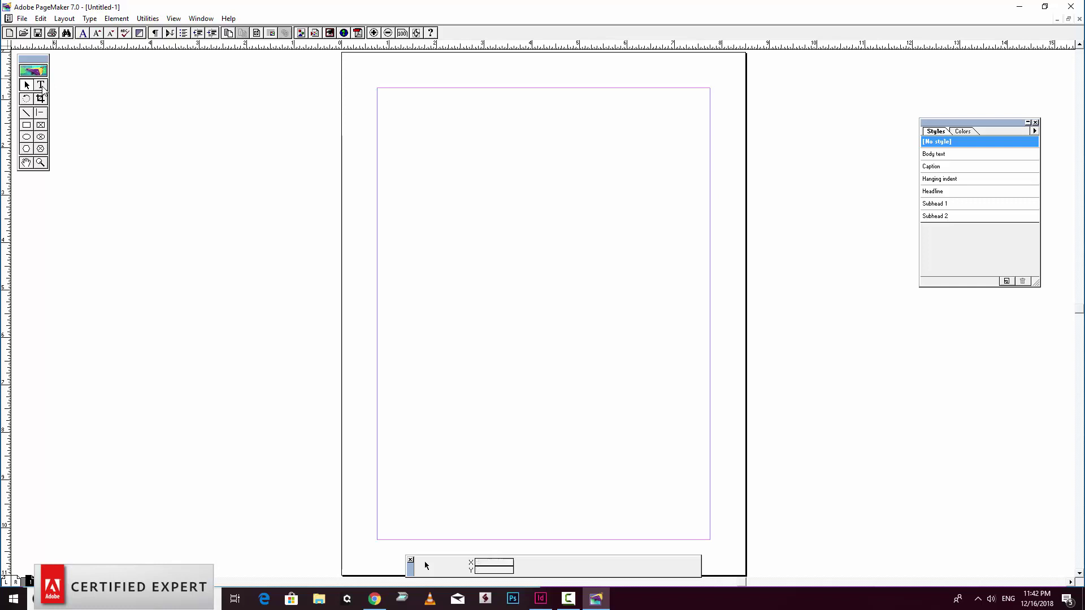
# Type 'Welcome to Adobe Expert Channel. I kindly request to subscribe my Channel' at the PageMaker page top
pyautogui.click(41, 86)
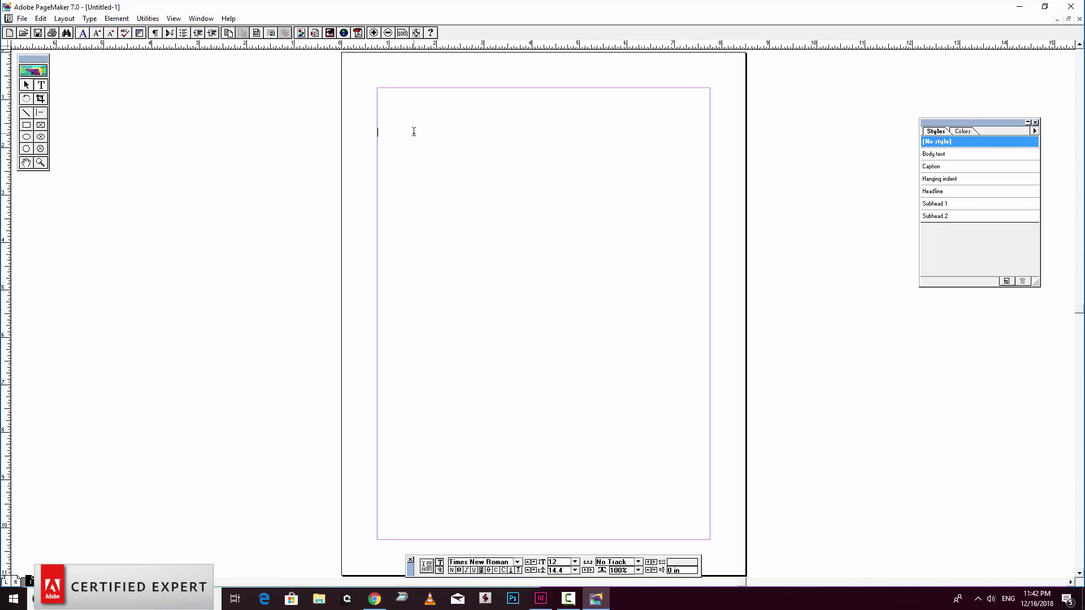
pyautogui.write('sdfafd')
pyautogui.hotkey('ctrl', 'a')
pyautogui.write('Welcome to Adobe Expert Channel')
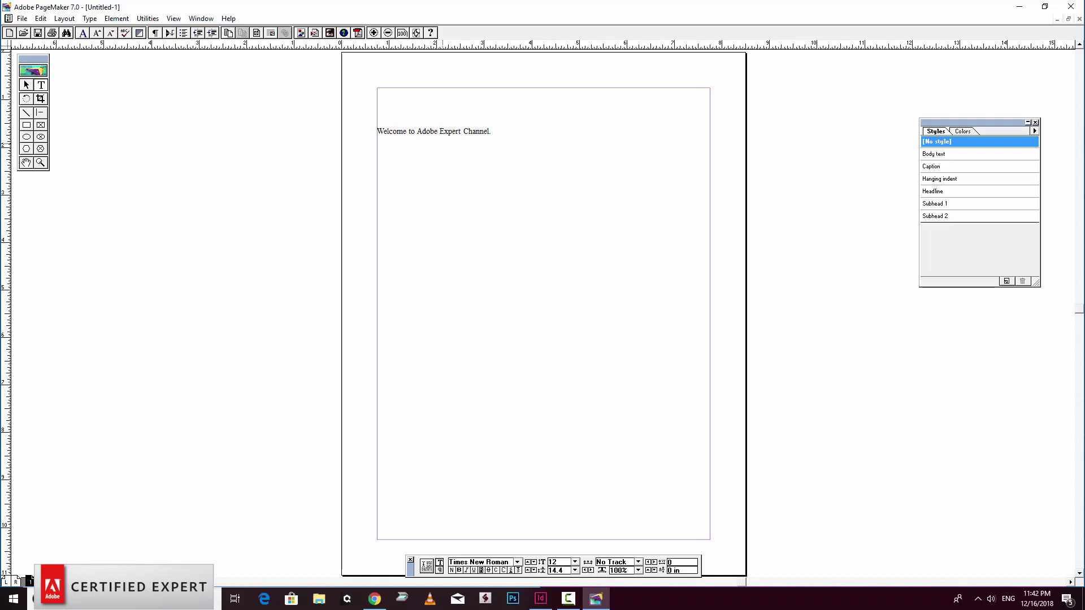
pyautogui.write('. I kindly request')
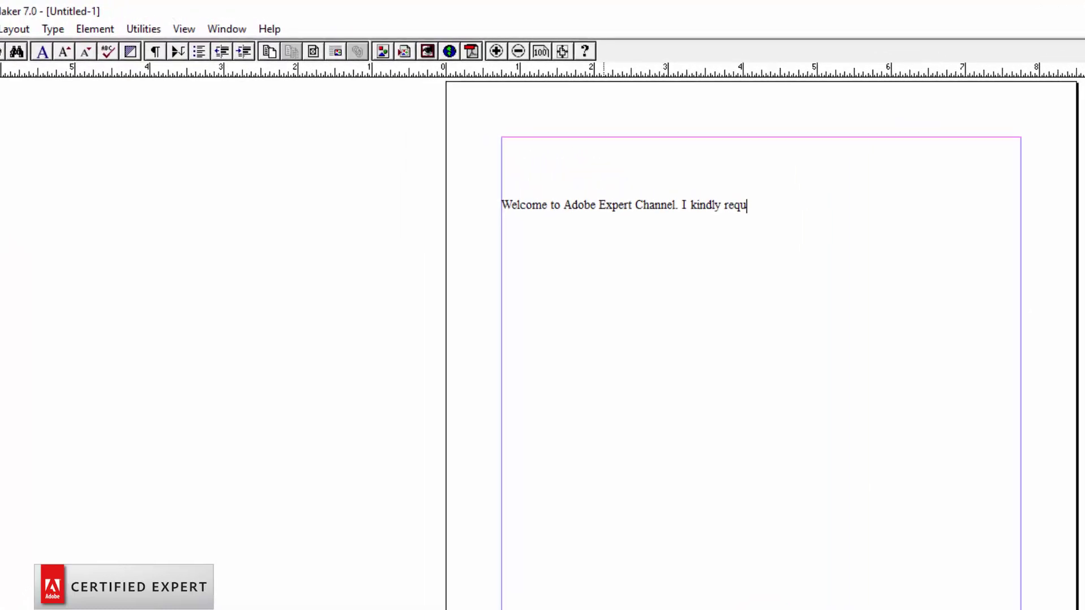
pyautogui.write(' to ')
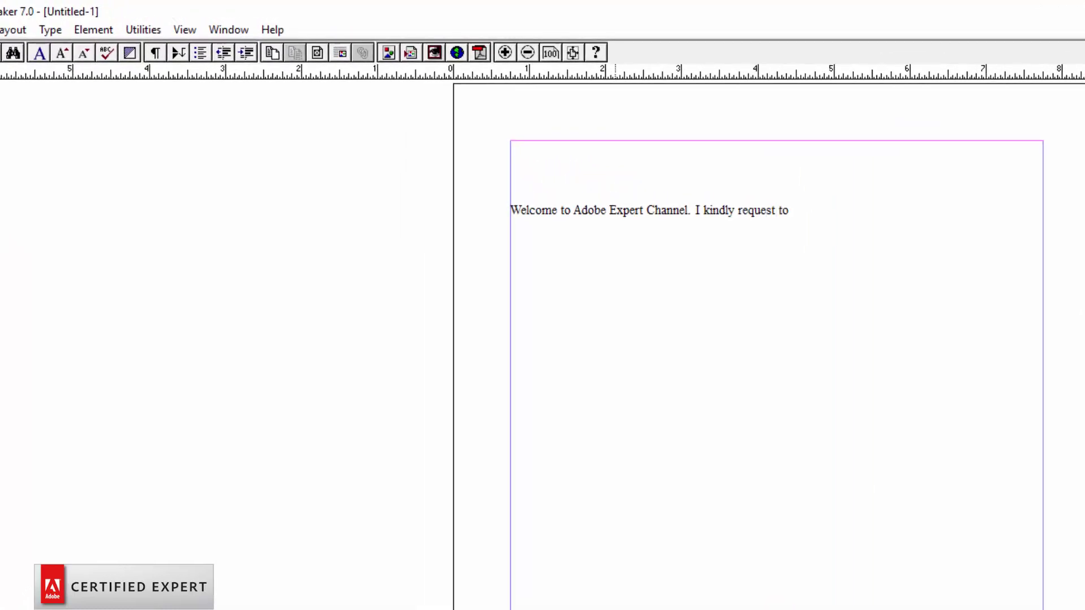
pyautogui.write('subscribe my Channel')
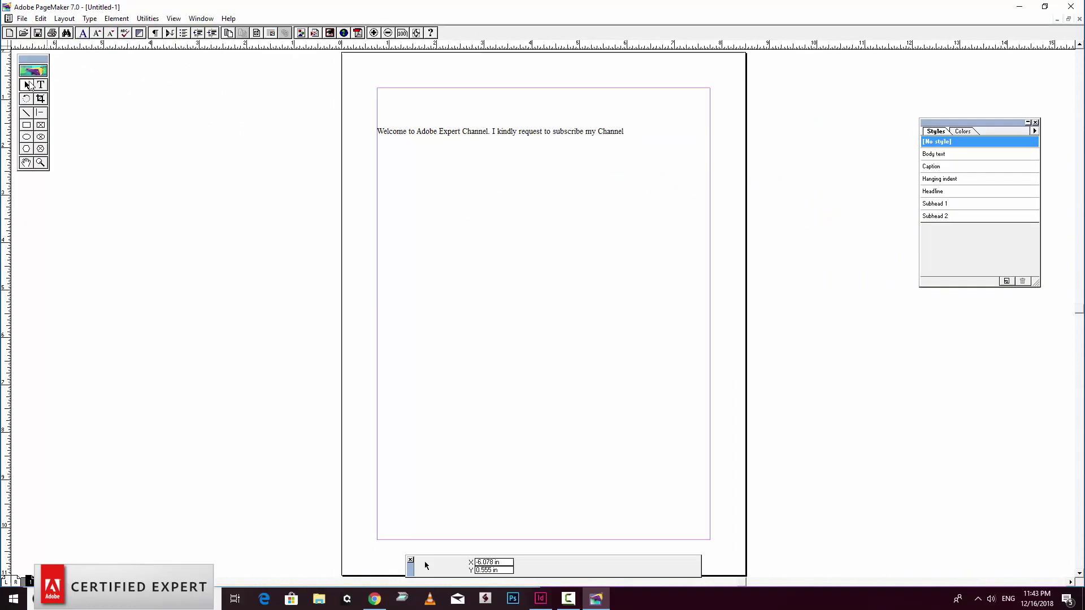
pyautogui.click(525, 136)
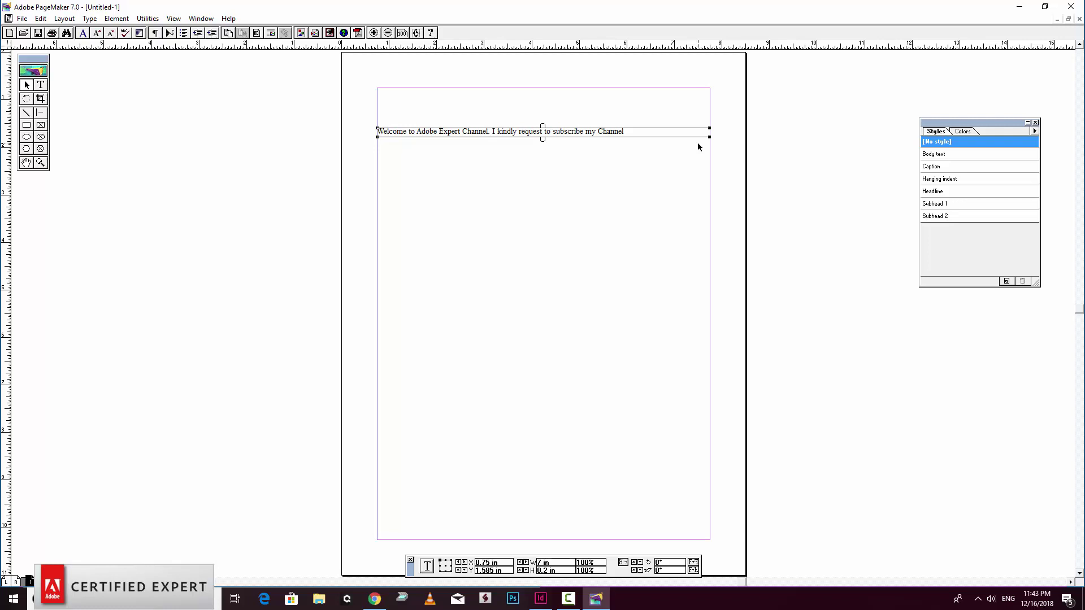
pyautogui.click(537, 604)
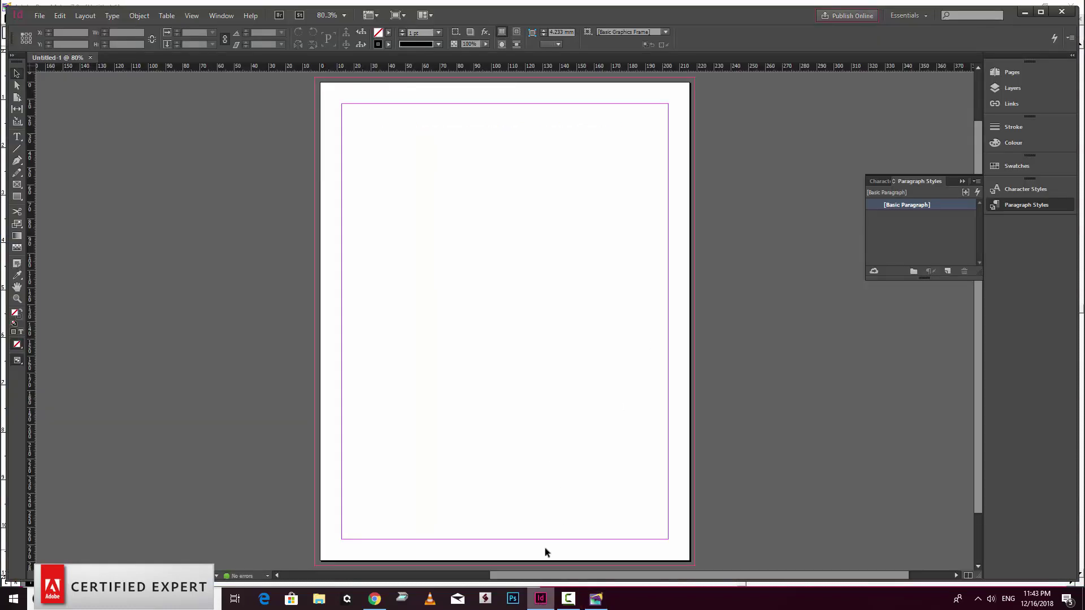
# Draw an empty text frame across the top of the InDesign page between the margins
pyautogui.click(18, 137)
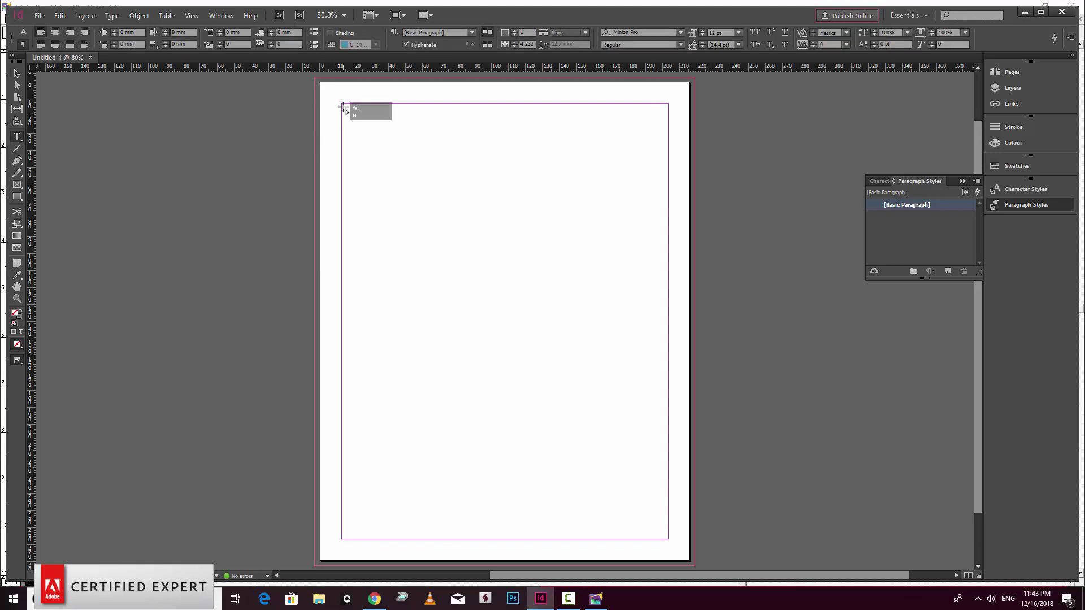
pyautogui.moveTo(351, 117); pyautogui.dragTo(645, 264)
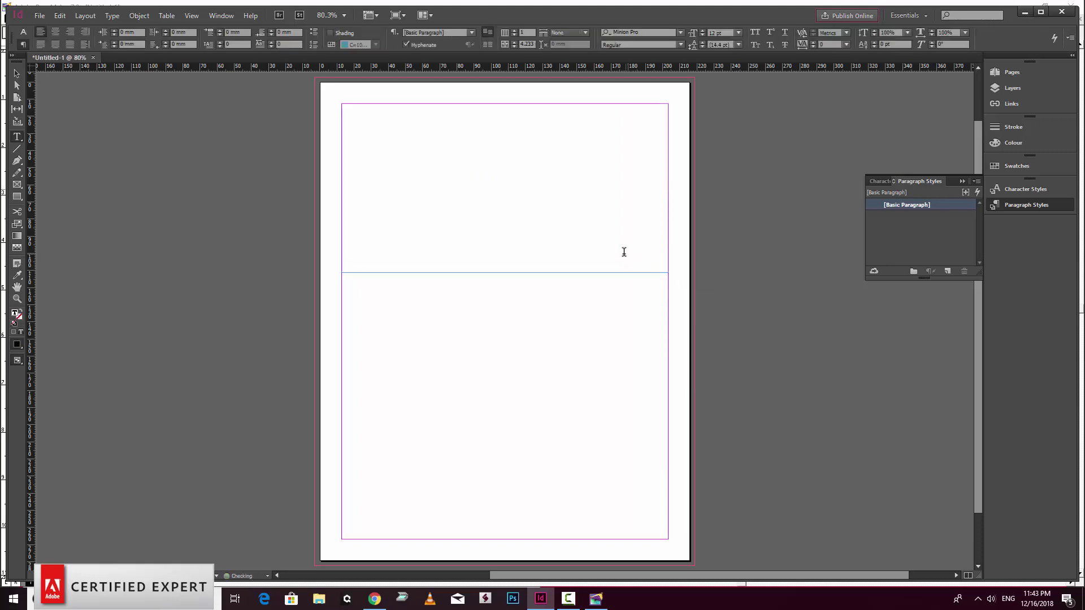
pyautogui.click(596, 600)
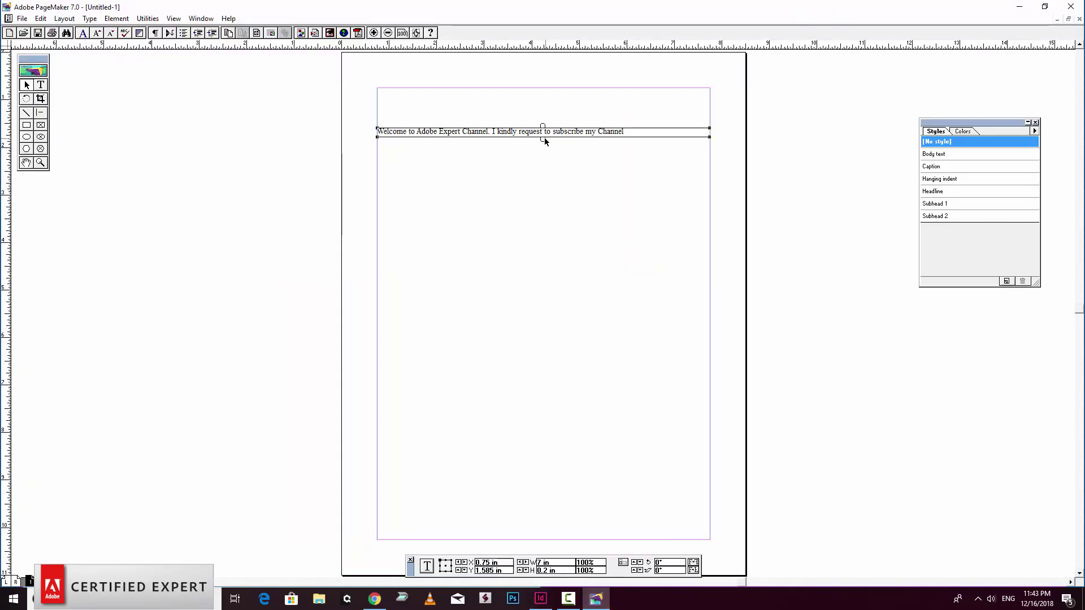
# Copy the welcome sentence and paste it repeatedly after itself to fill about 13 lines
pyautogui.moveTo(543, 139)
pyautogui.mouseDown()
pyautogui.moveTo(542, 177)
pyautogui.moveTo(546, 140)
pyautogui.mouseUp()
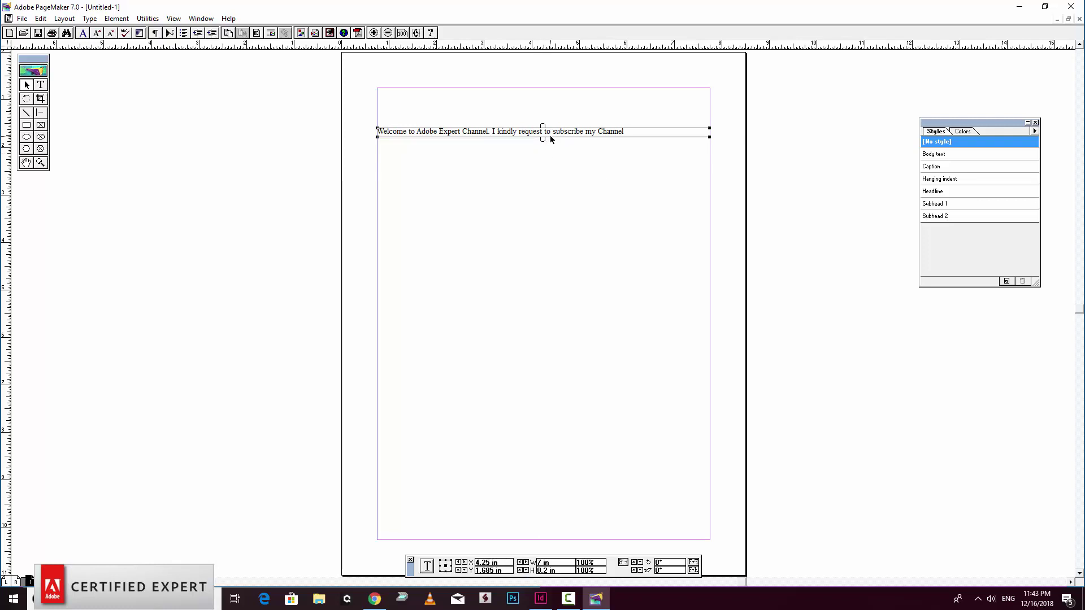
pyautogui.moveTo(543, 140); pyautogui.dragTo(544, 141)
pyautogui.click(559, 181)
pyautogui.click(622, 137)
pyautogui.click(41, 85)
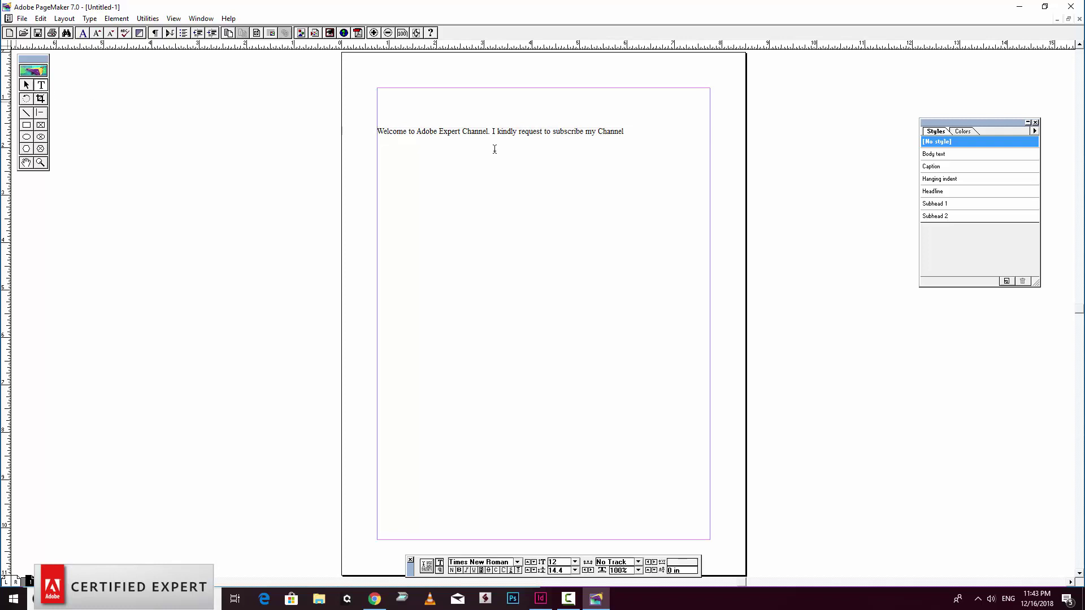
pyautogui.click(605, 138)
pyautogui.hotkey('ctrl', 'a')
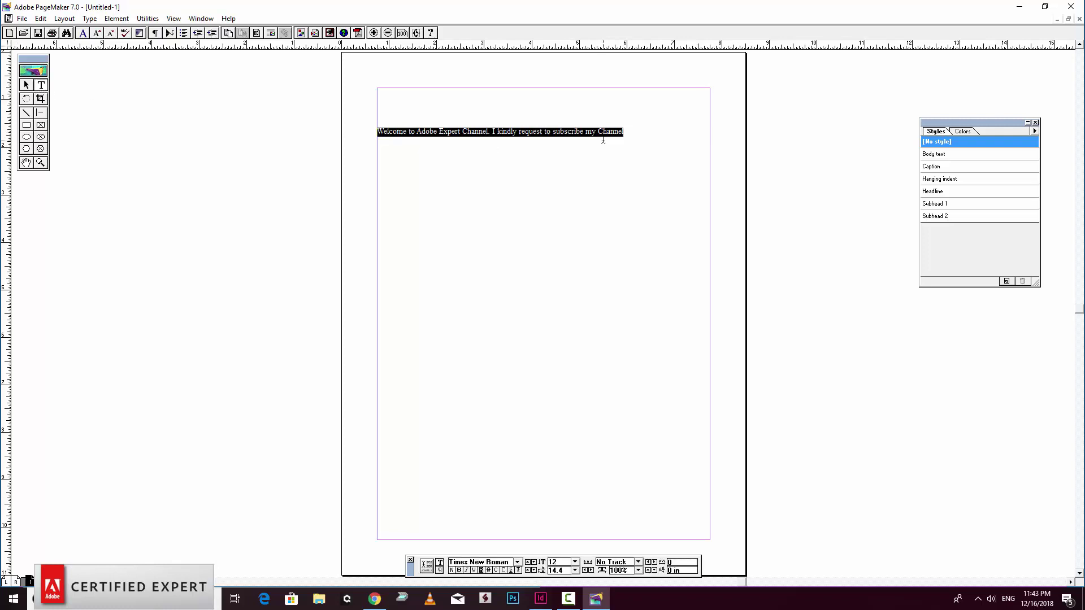
pyautogui.press('End')
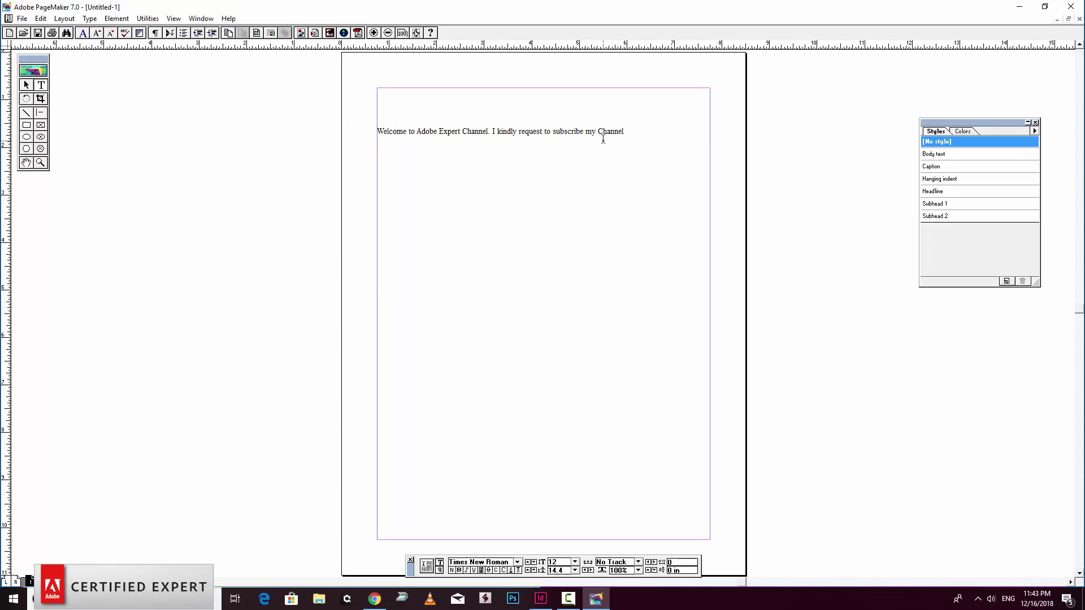
pyautogui.hotkey('ctrl', 'a')
pyautogui.hotkey('ctrl', 'c')
pyautogui.press('End')
pyautogui.hotkey('ctrl', 'v')
pyautogui.hotkey('ctrl', 'v')
pyautogui.hotkey('ctrl', 'v')
pyautogui.hotkey('ctrl', 'v')
pyautogui.hotkey('ctrl', 'v')
pyautogui.hotkey('ctrl', 'v')
pyautogui.hotkey('ctrl', 'v')
pyautogui.hotkey('ctrl', 'v')
pyautogui.hotkey('ctrl', 'v')
pyautogui.hotkey('ctrl', 'v')
pyautogui.hotkey('ctrl', 'v')
pyautogui.hotkey('ctrl', 'v')
pyautogui.hotkey('ctrl', 'v')
pyautogui.hotkey('ctrl', 'v')
pyautogui.hotkey('ctrl', 'v')
pyautogui.hotkey('ctrl', 'v')
pyautogui.hotkey('ctrl', 'v')
pyautogui.hotkey('ctrl', 'v')
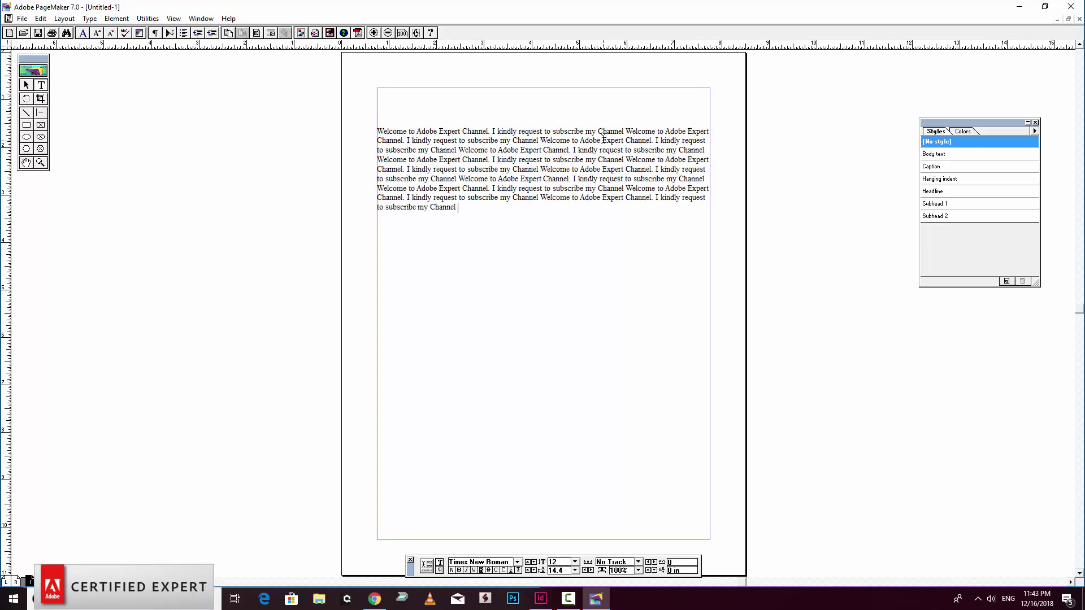
pyautogui.hotkey('ctrl', 'v')
pyautogui.hotkey('ctrl', 'v')
pyautogui.hotkey('ctrl', 'v')
pyautogui.hotkey('ctrl', 'v')
pyautogui.hotkey('ctrl', 'v')
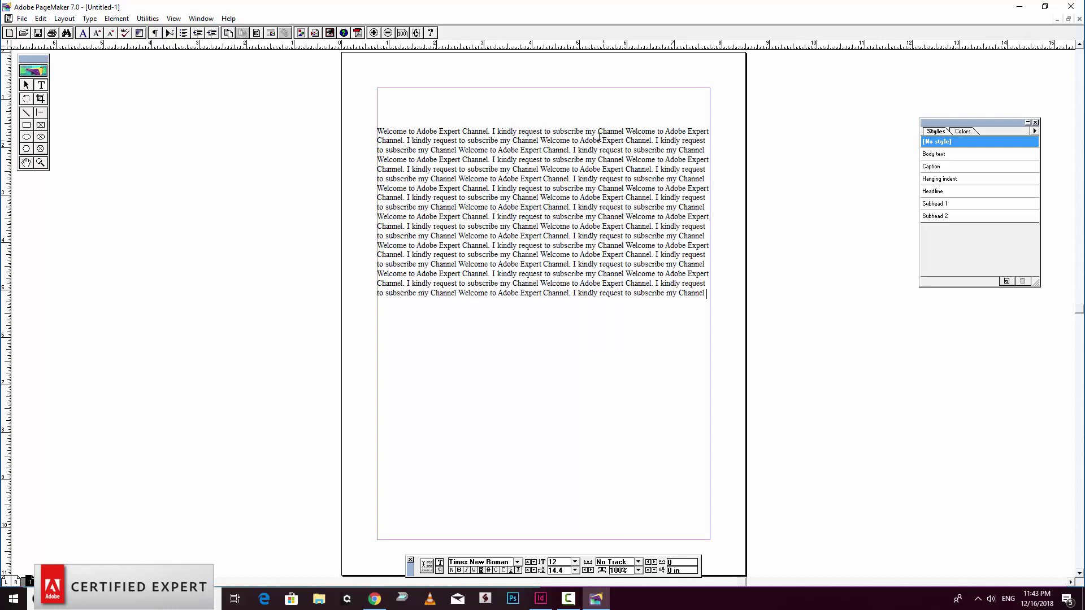
# Shorten the PageMaker text block to 2.6 in high
pyautogui.click(26, 85)
pyautogui.click(525, 239)
pyautogui.moveTo(544, 304); pyautogui.dragTo(552, 261)
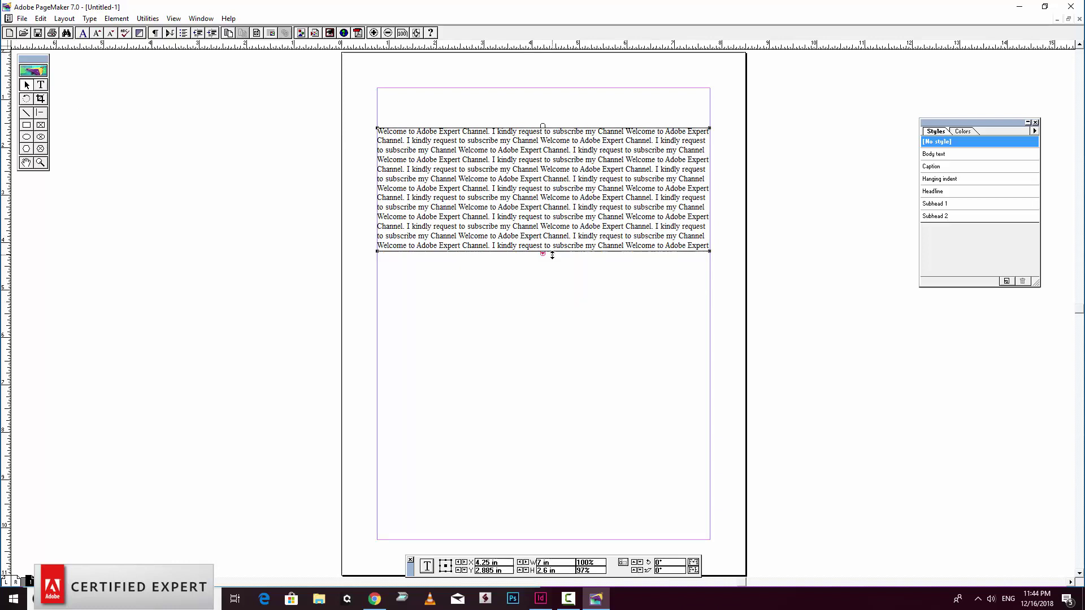
pyautogui.click(565, 293)
pyautogui.click(544, 245)
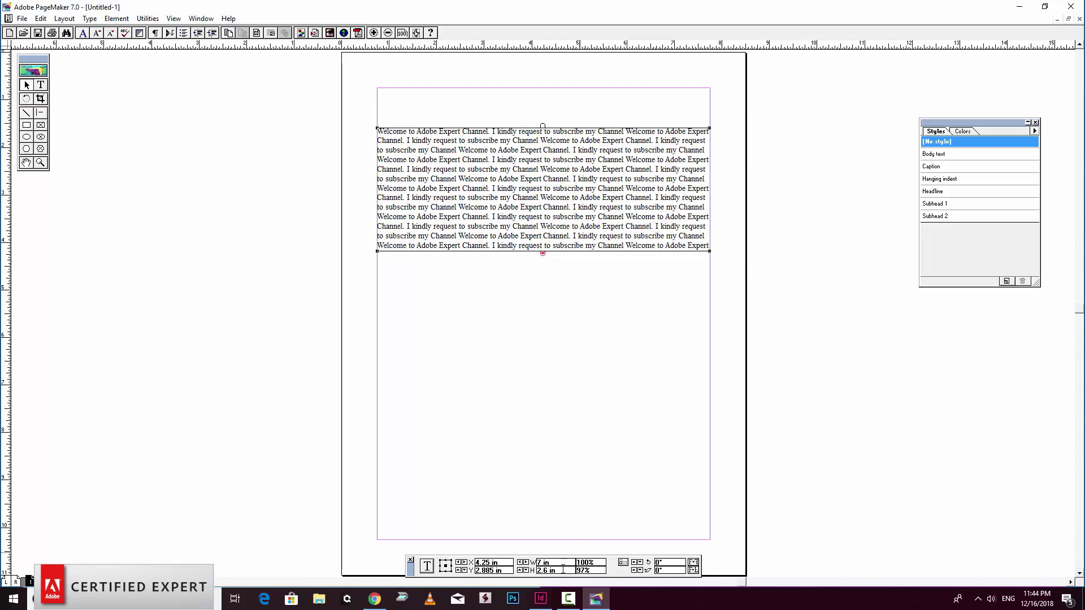
# Paste the welcome sentence into the empty InDesign text frame several times
pyautogui.click(540, 598)
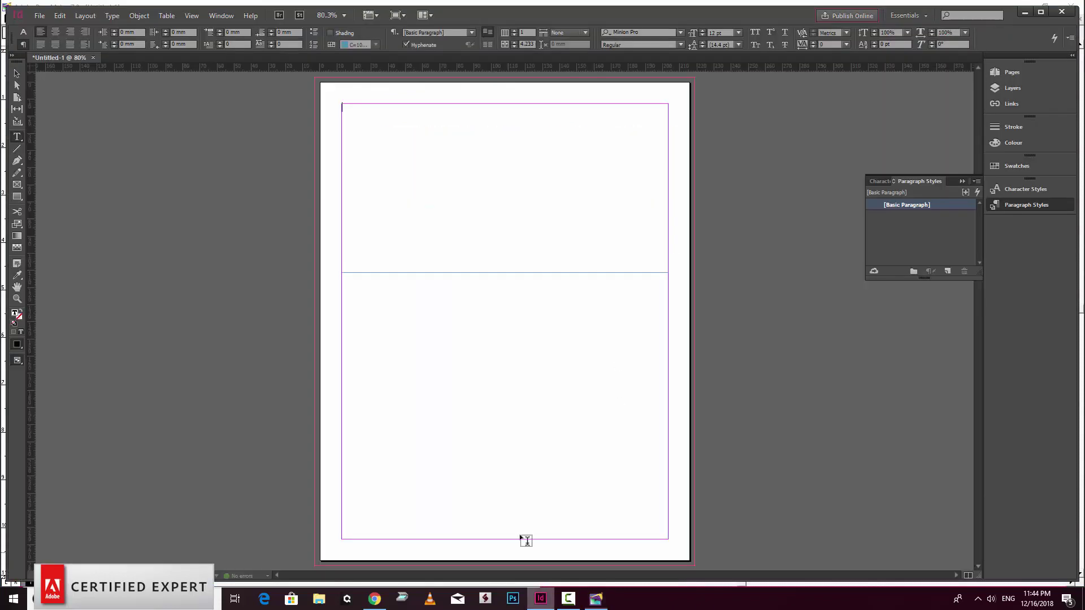
pyautogui.click(413, 113)
pyautogui.rightClick(376, 116)
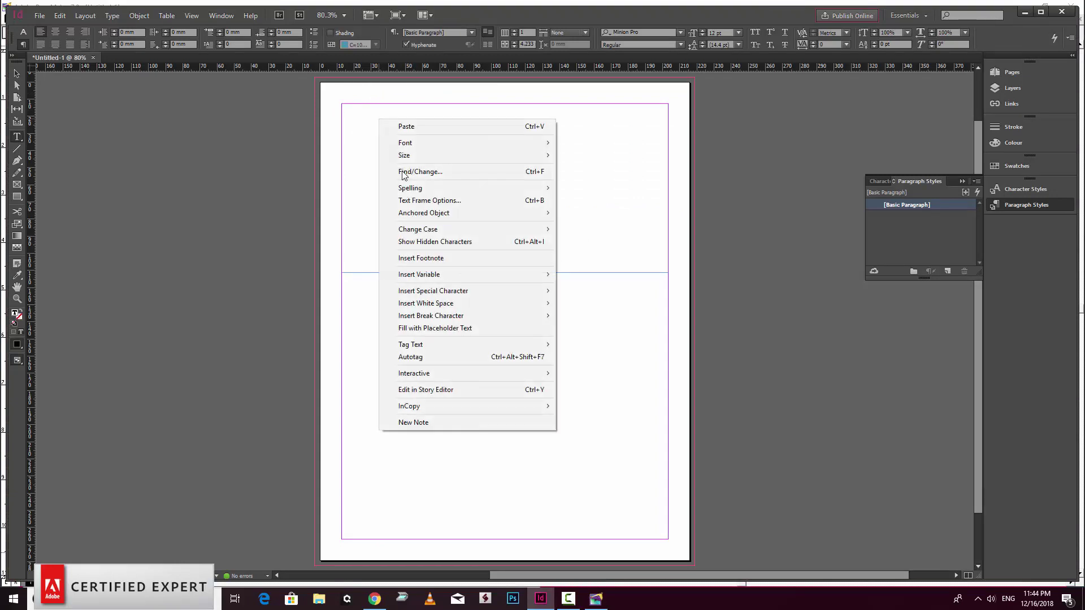
pyautogui.click(398, 127)
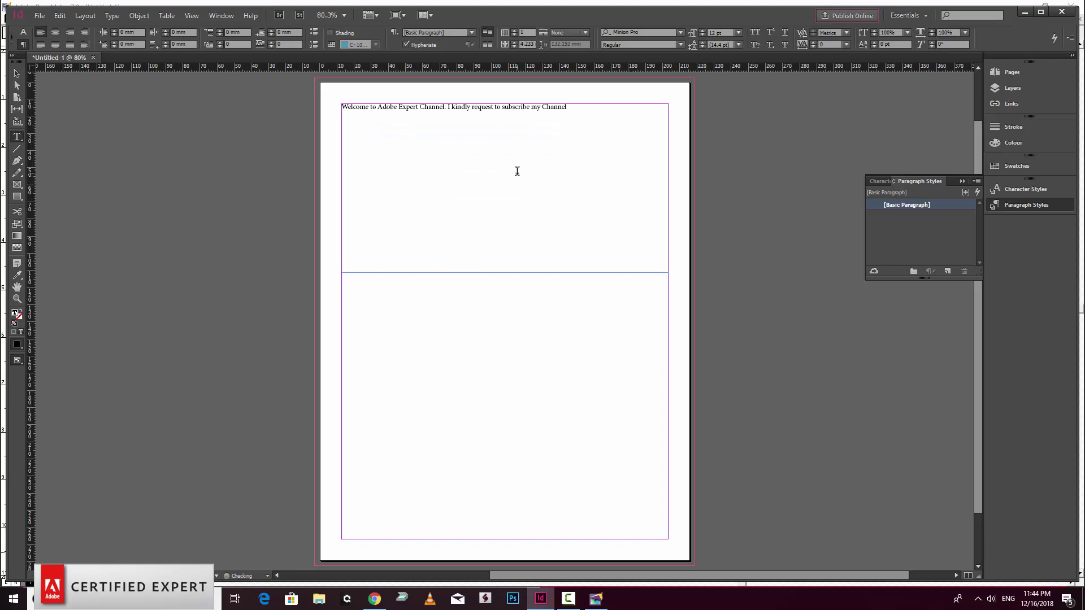
pyautogui.hotkey('ctrl', 'v')
pyautogui.hotkey('ctrl', 'v')
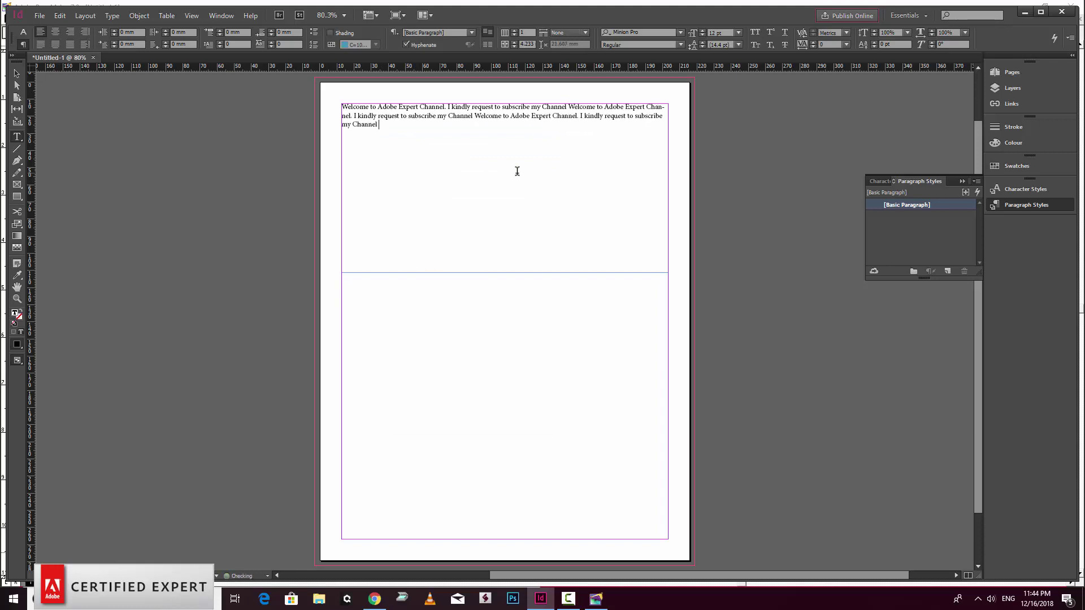
pyautogui.hotkey('ctrl', 'v')
pyautogui.hotkey('ctrl', 'v')
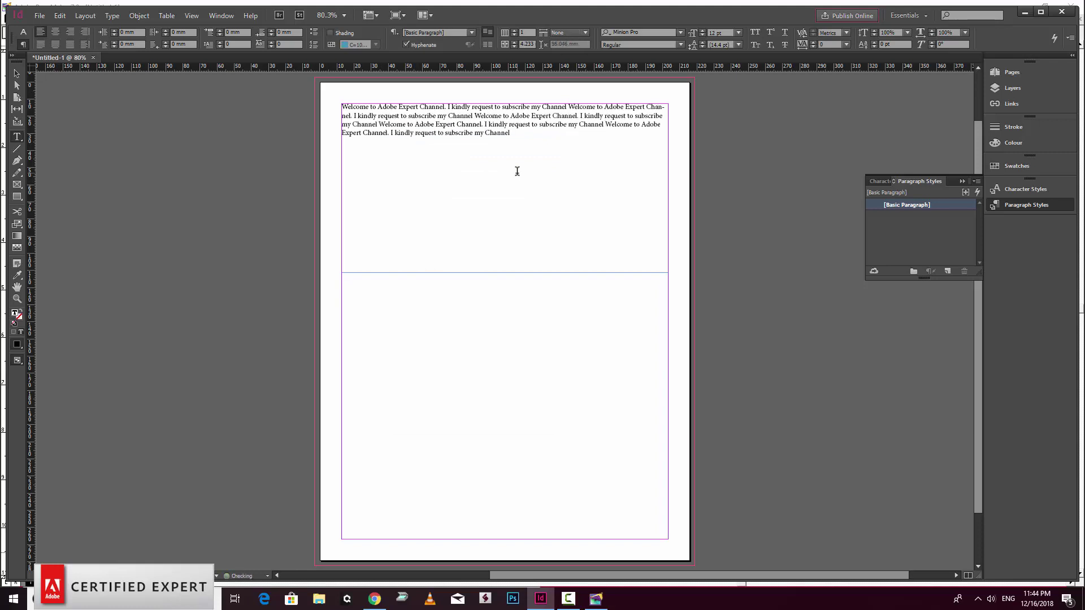
pyautogui.hotkey('ctrl', 'v')
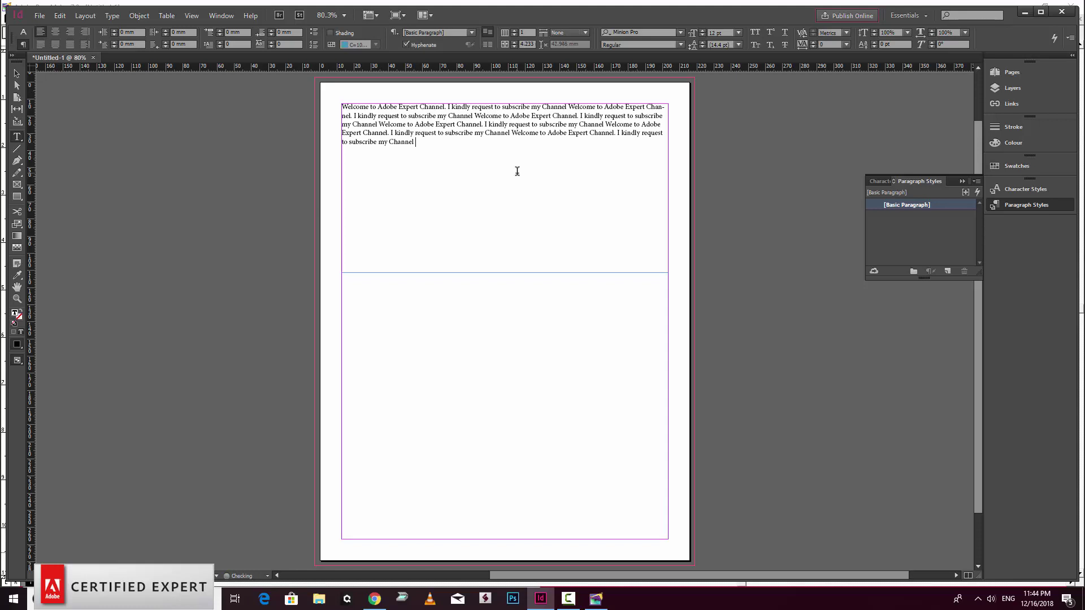
pyautogui.hotkey('ctrl', 'v')
# Paste the frame's text after itself twice more so it overflows the frame
pyautogui.hotkey('ctrl', 'a')
pyautogui.hotkey('ctrl', 'c')
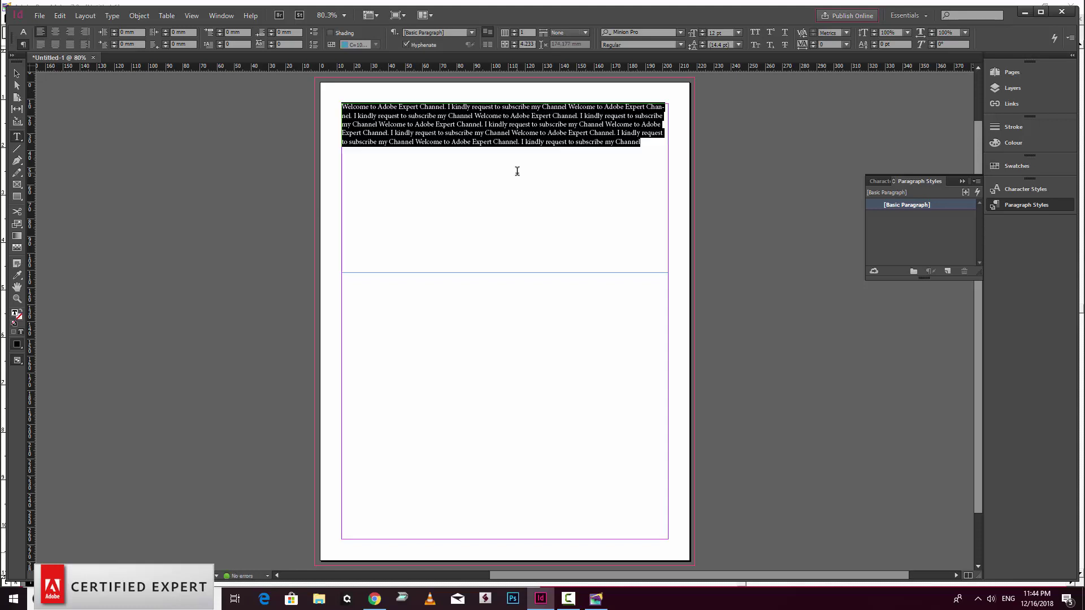
pyautogui.click(658, 149)
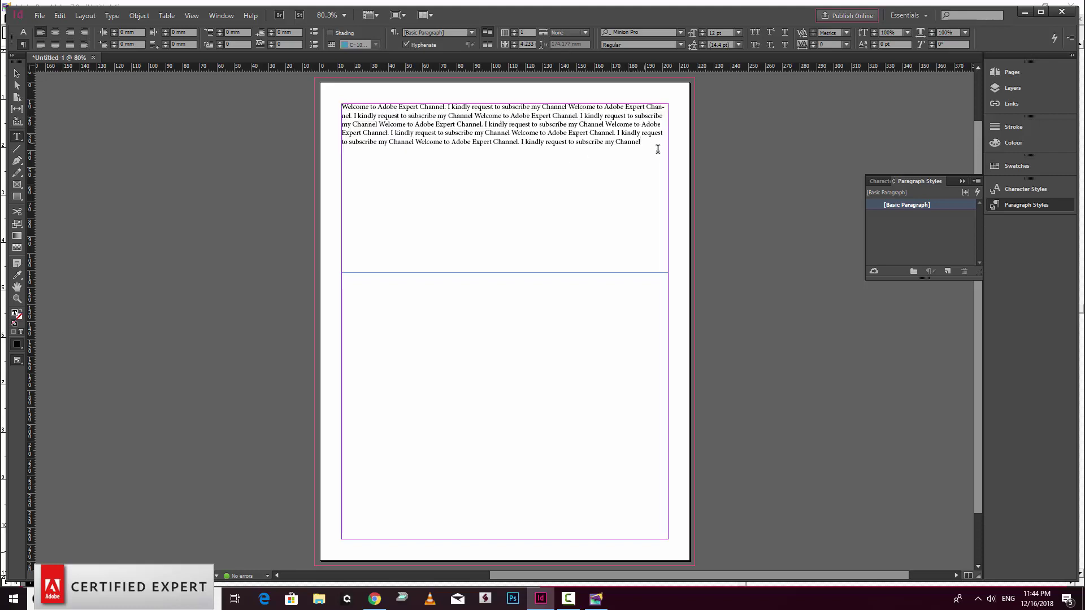
pyautogui.hotkey('ctrl', 'v')
pyautogui.hotkey('ctrl', 'v')
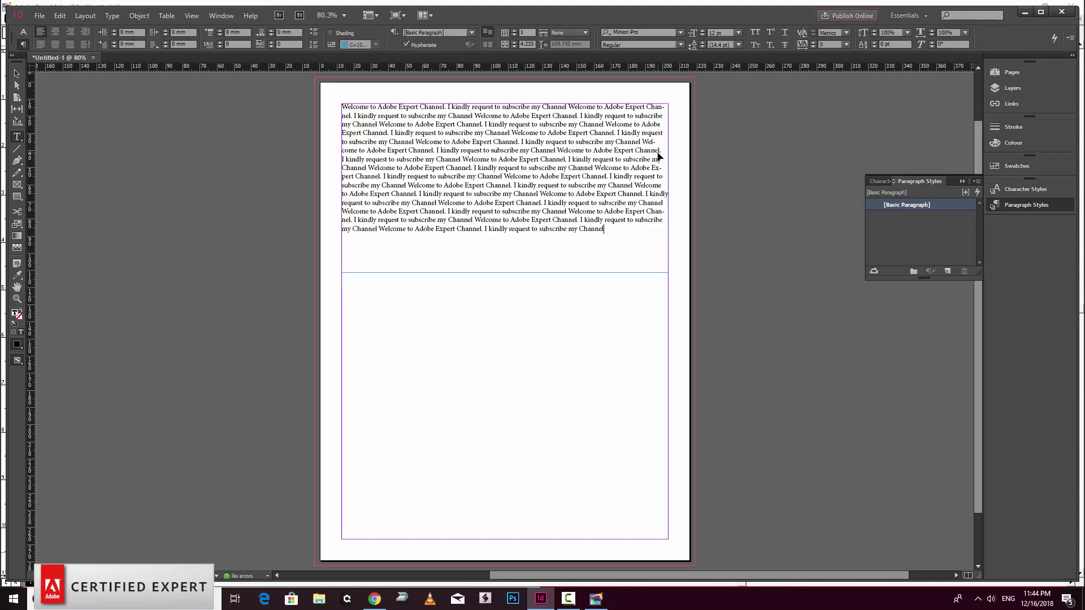
pyautogui.hotkey('ctrl', 'v')
pyautogui.click(16, 74)
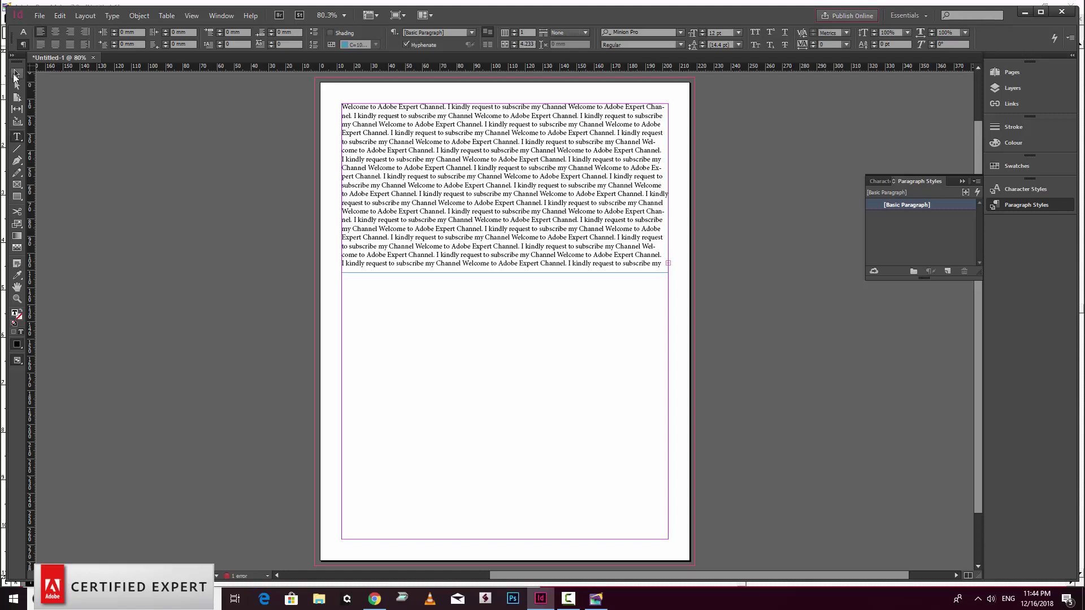
pyautogui.click(694, 294)
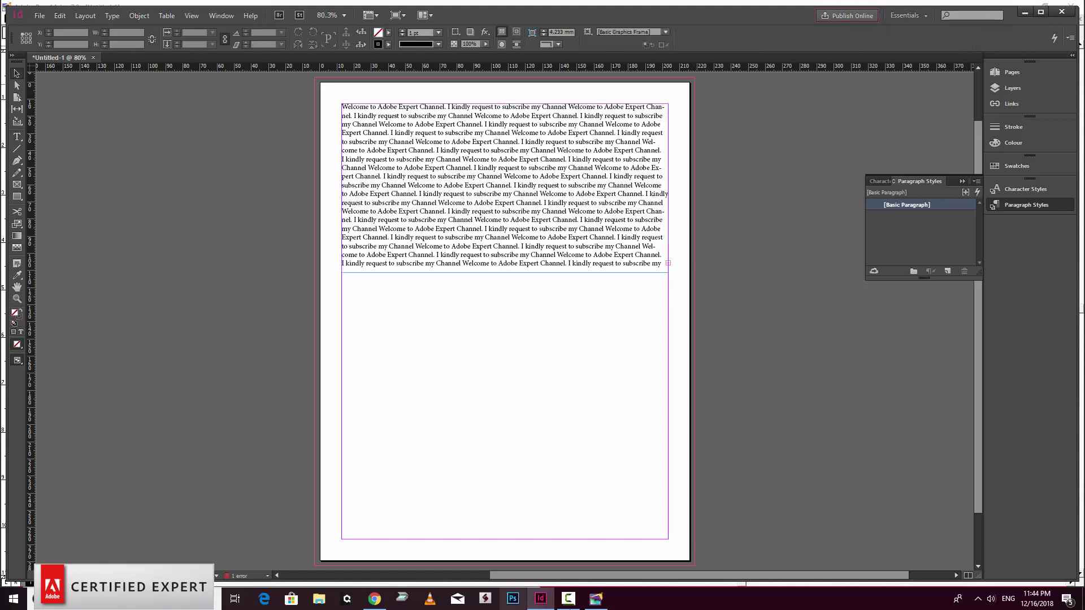
pyautogui.click(568, 599)
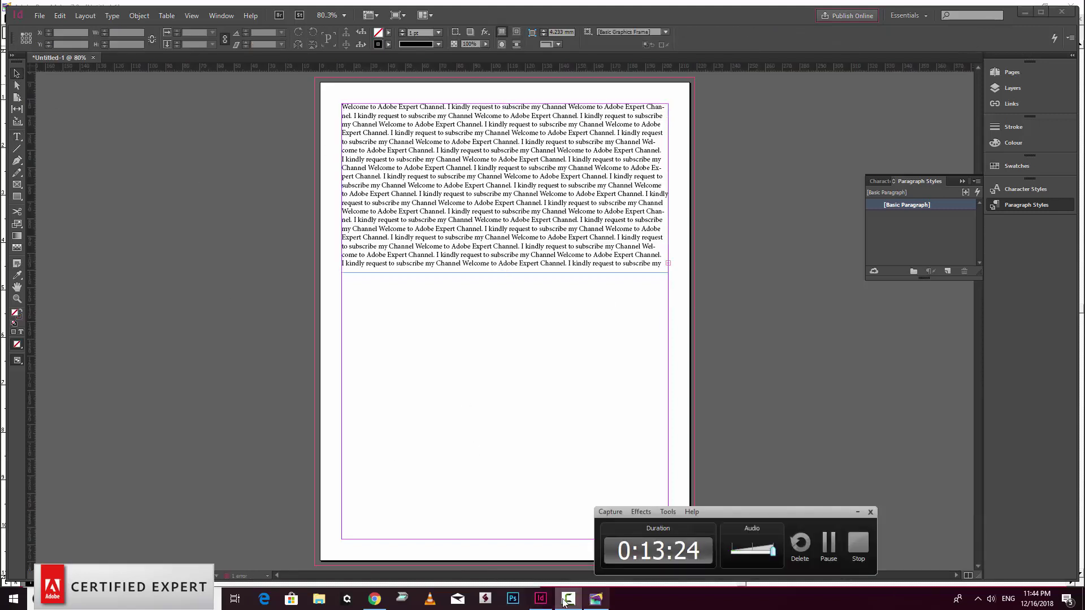
pyautogui.click(596, 598)
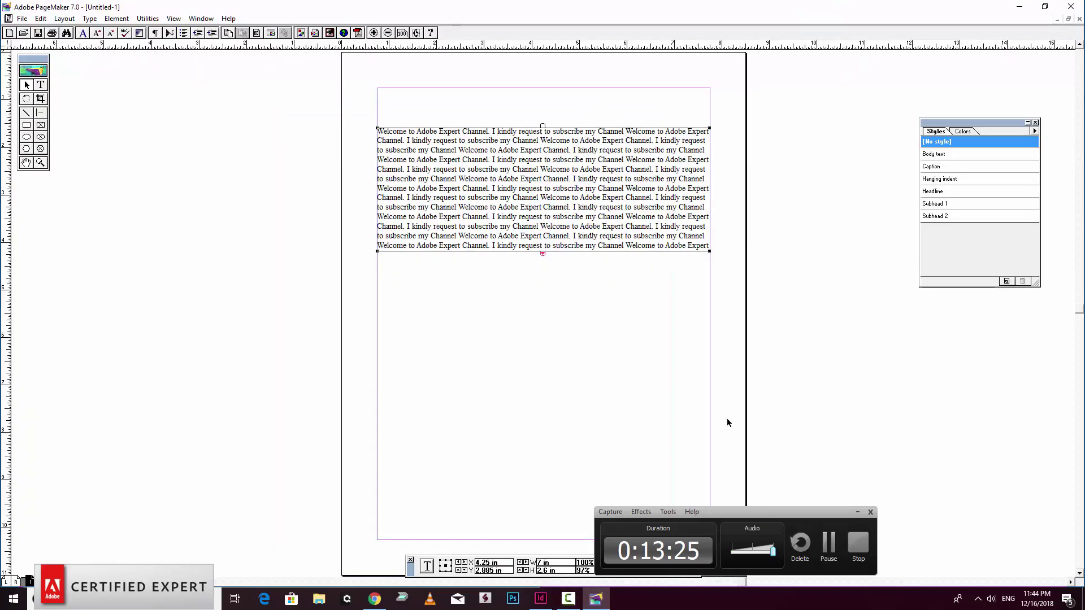
pyautogui.click(857, 512)
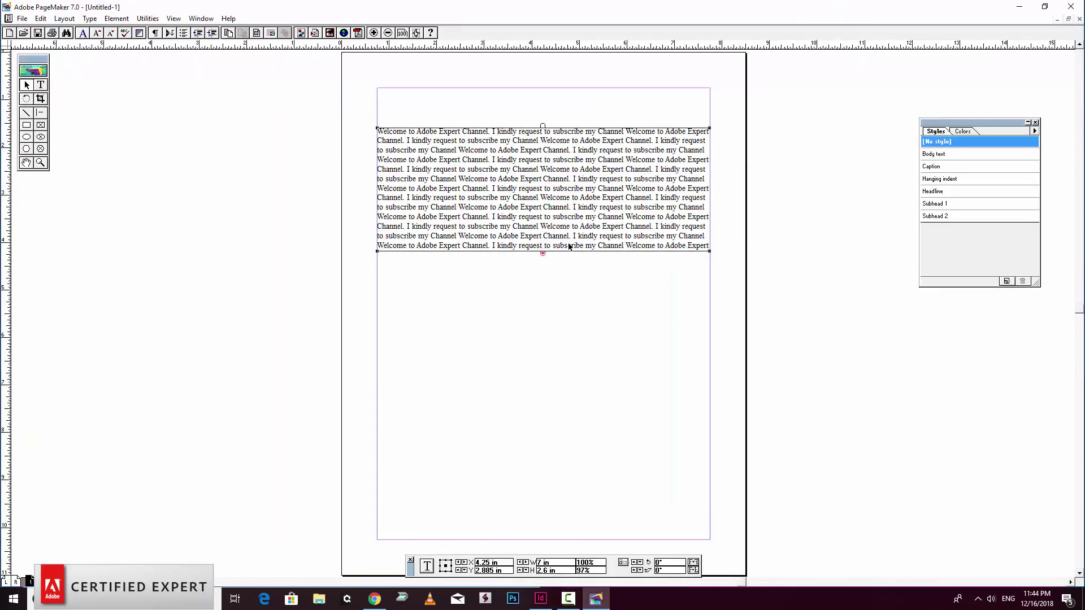
pyautogui.click(540, 599)
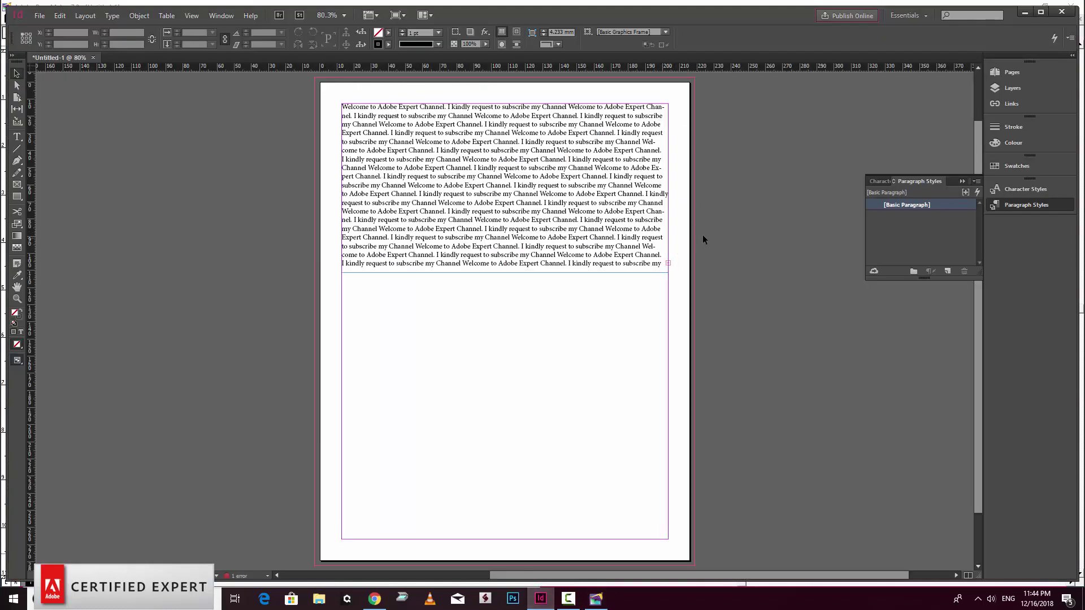
pyautogui.moveTo(631, 239); pyautogui.dragTo(593, 310)
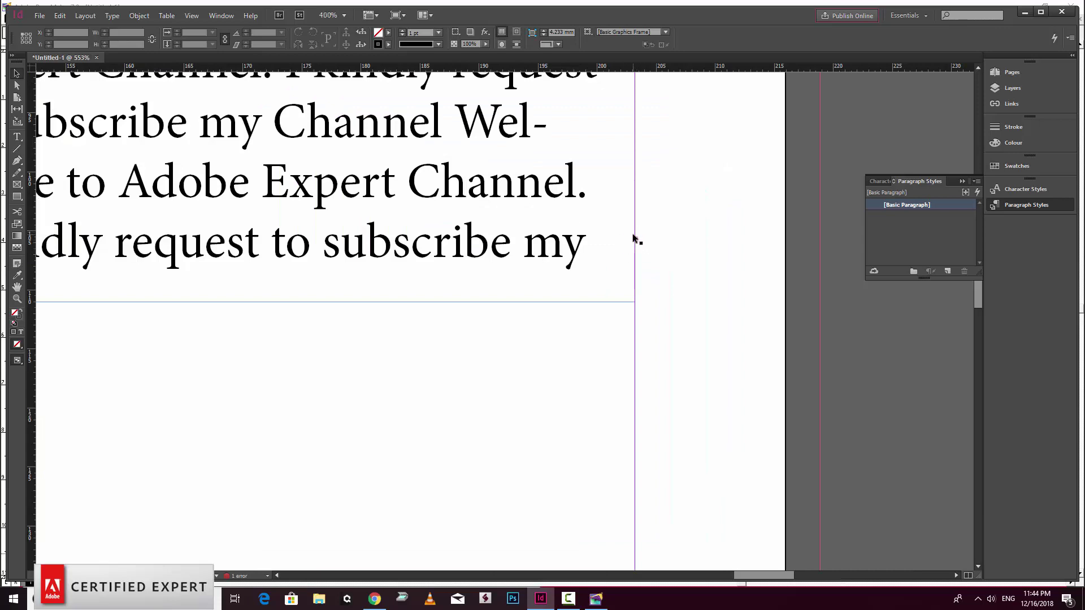
pyautogui.hotkey('ctrl', '1')
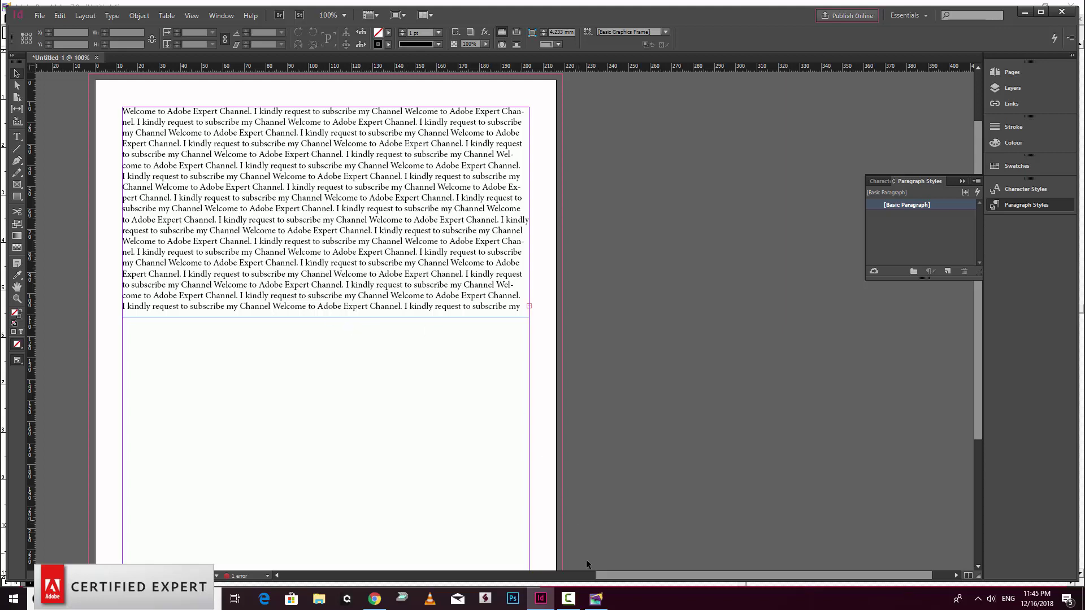
# Zoom out and back in on the PageMaker page to review the repeated text block
pyautogui.click(596, 598)
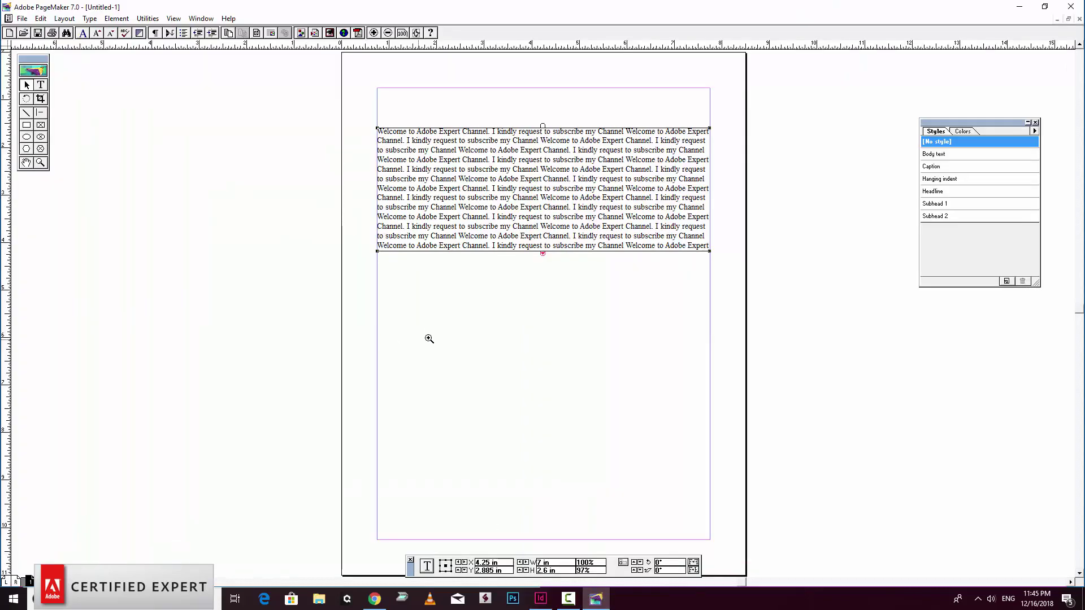
pyautogui.moveTo(339, 117); pyautogui.dragTo(746, 300)
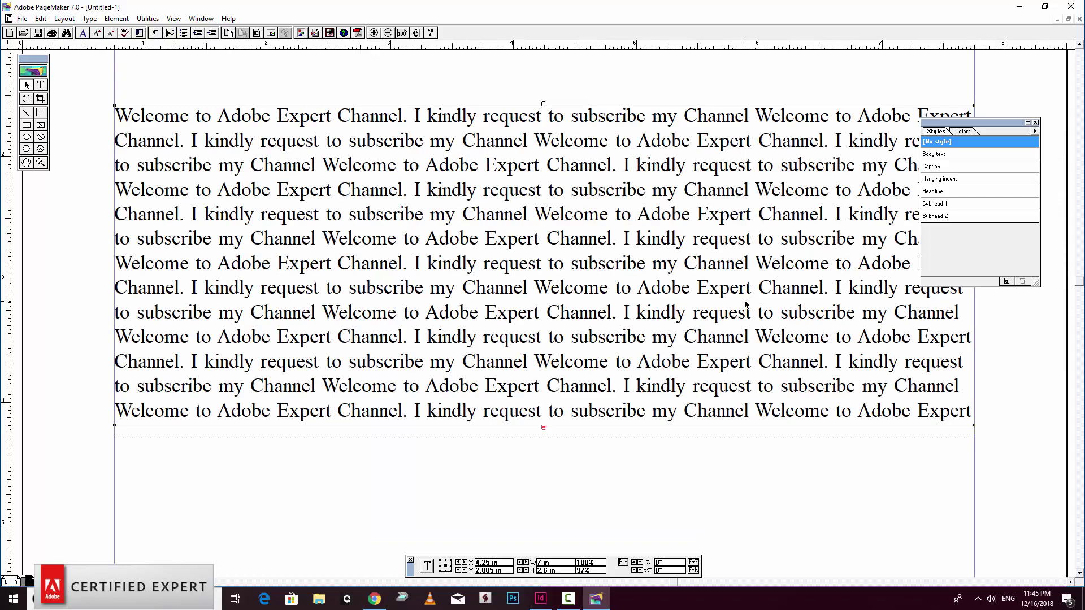
pyautogui.keyDown('ctrl'); pyautogui.click(435, 353); pyautogui.keyUp('ctrl')
pyautogui.keyDown('ctrl'); pyautogui.click(732, 385); pyautogui.keyUp('ctrl')
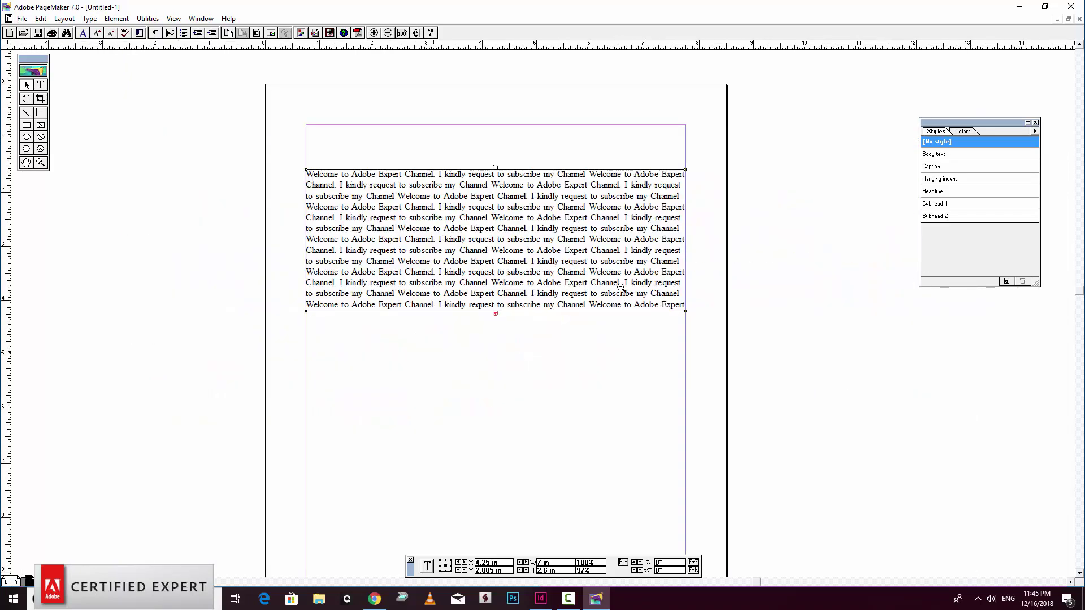
pyautogui.keyDown('ctrl'); pyautogui.click(620, 287); pyautogui.keyUp('ctrl')
pyautogui.keyDown('ctrl'); pyautogui.click(513, 356); pyautogui.keyUp('ctrl')
pyautogui.keyDown('ctrl'); pyautogui.click(622, 317); pyautogui.keyUp('ctrl')
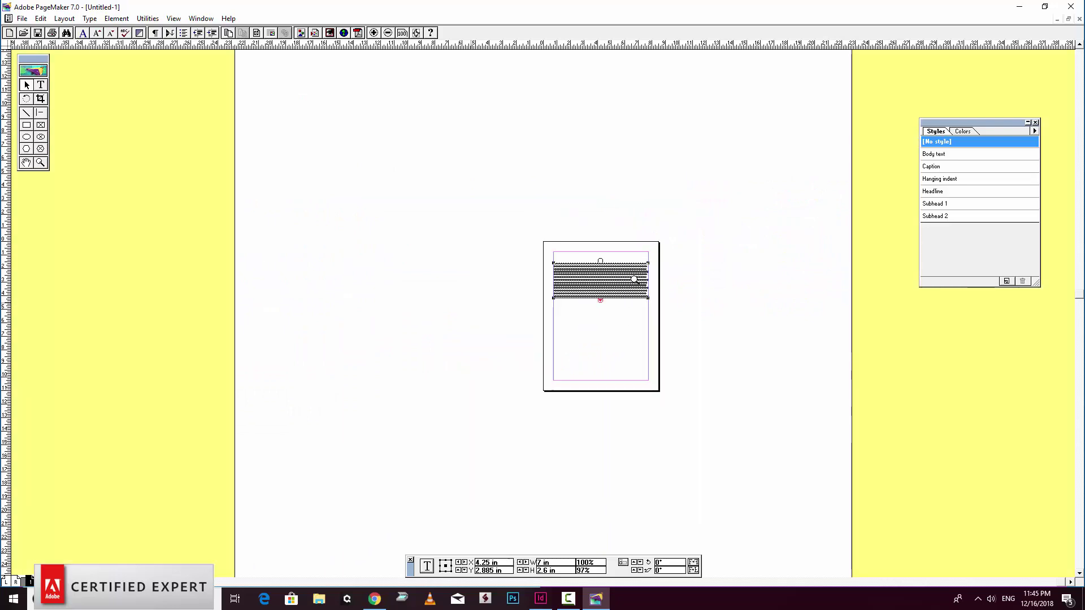
pyautogui.click(632, 321)
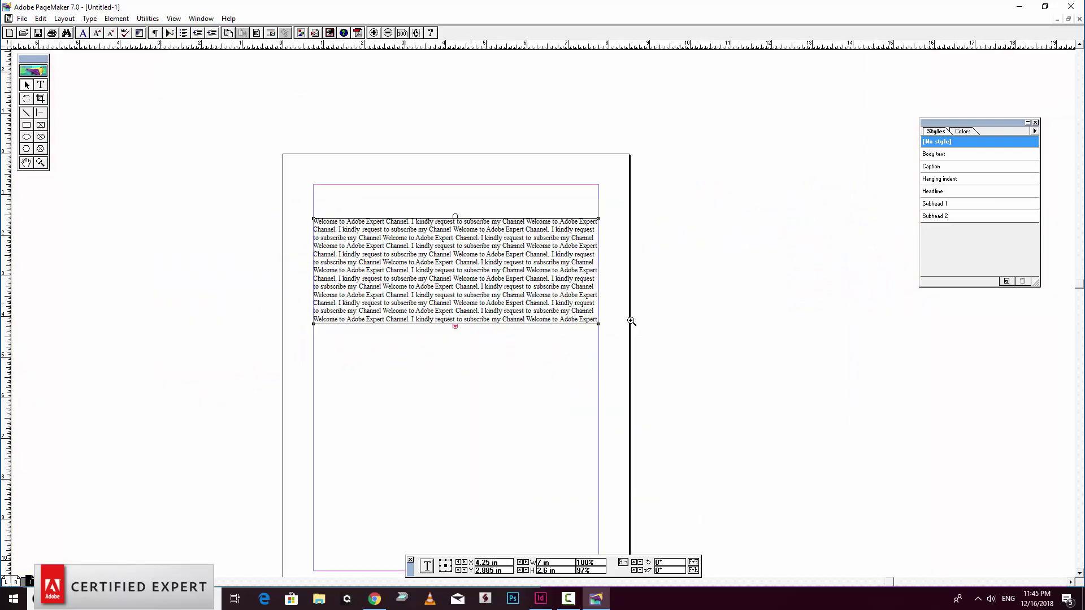
pyautogui.click(520, 254)
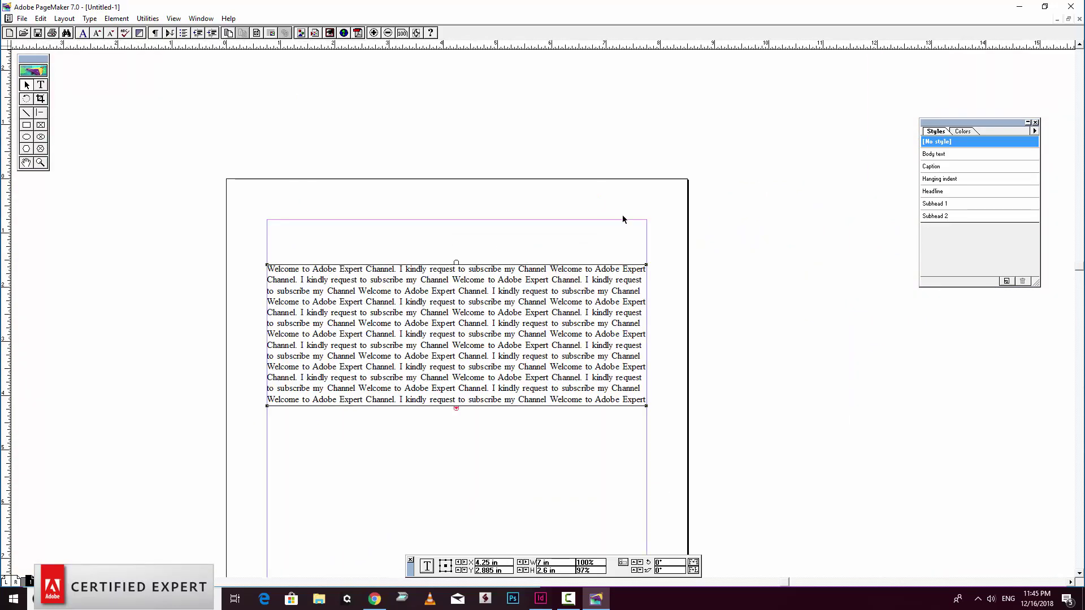
pyautogui.click(543, 597)
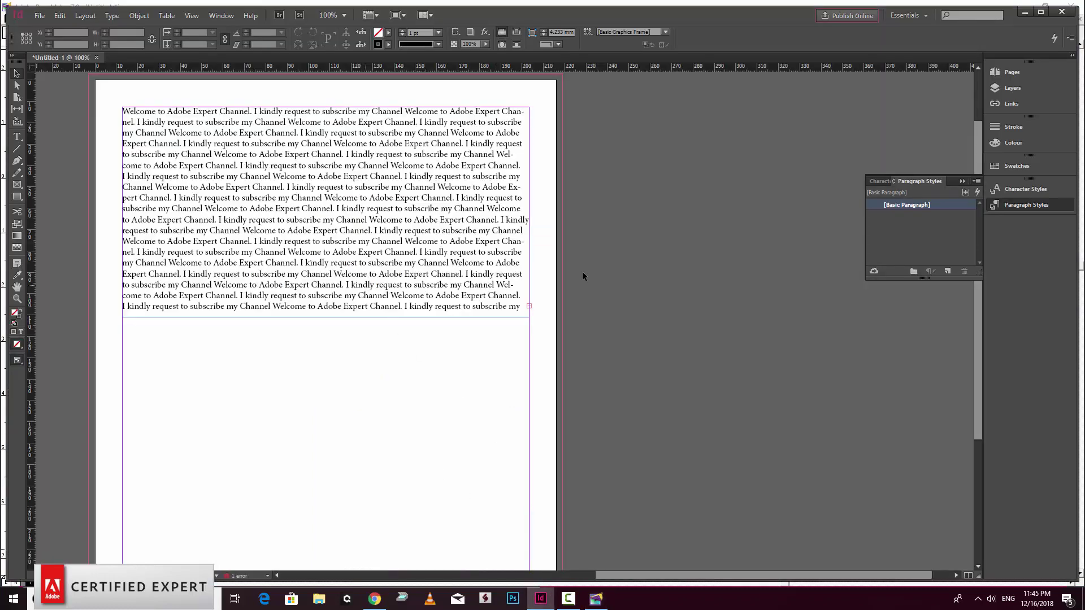
# Lengthen the InDesign text frame to 127 mm tall to show more lines
pyautogui.click(442, 310)
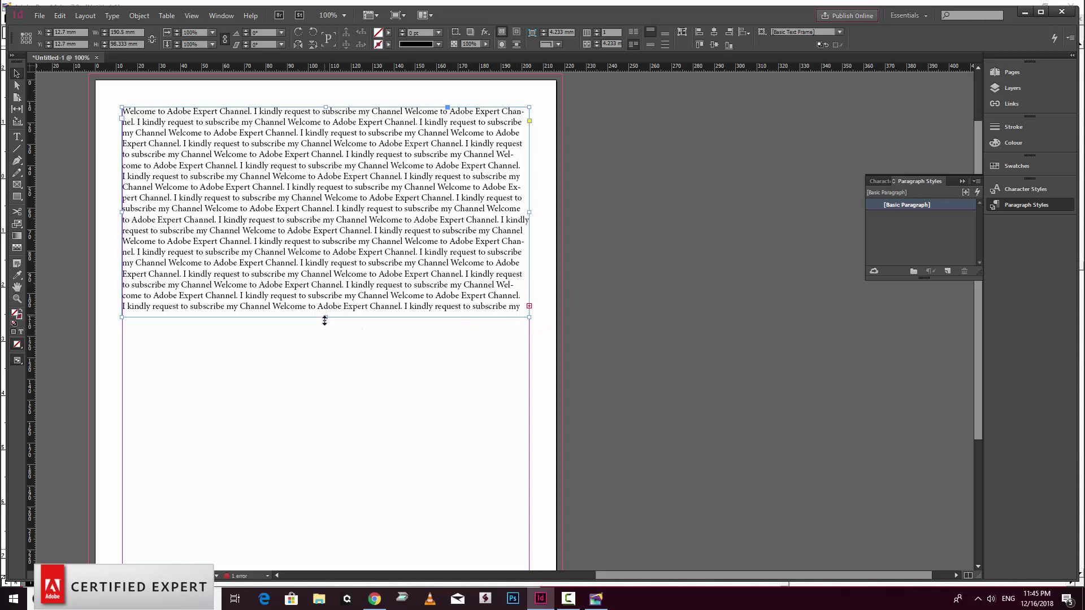
pyautogui.moveTo(324, 321); pyautogui.dragTo(324, 378)
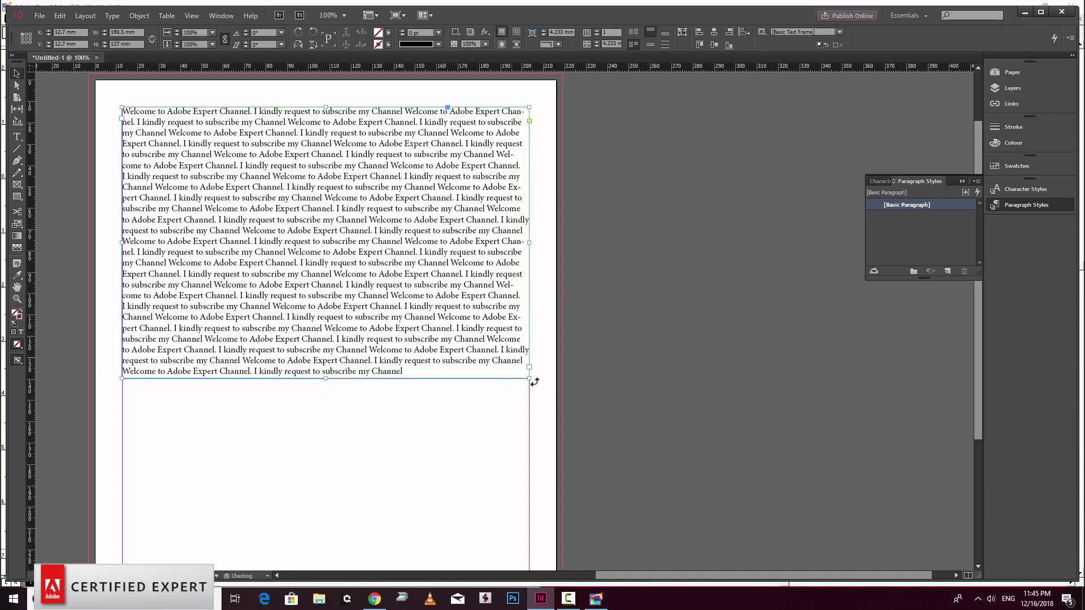
pyautogui.scroll(-5, 470, 502)
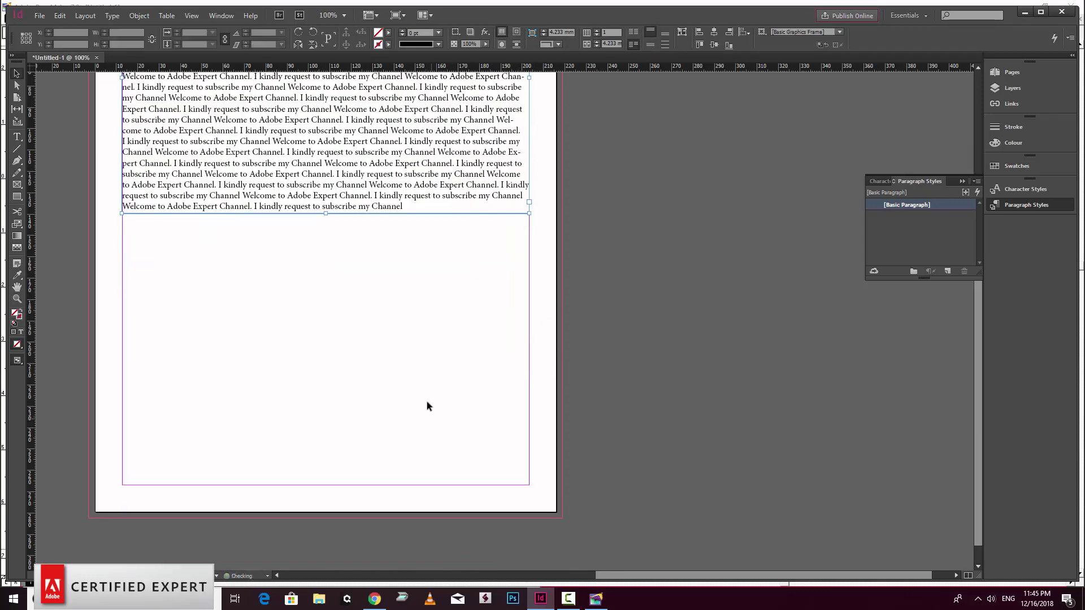
pyautogui.click(413, 395)
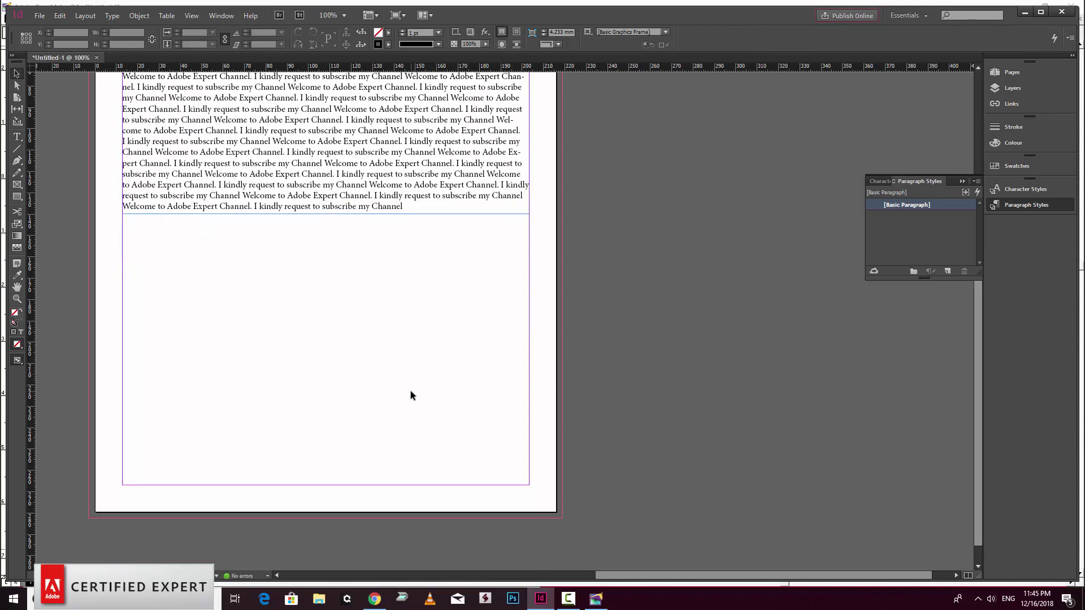
pyautogui.click(40, 15)
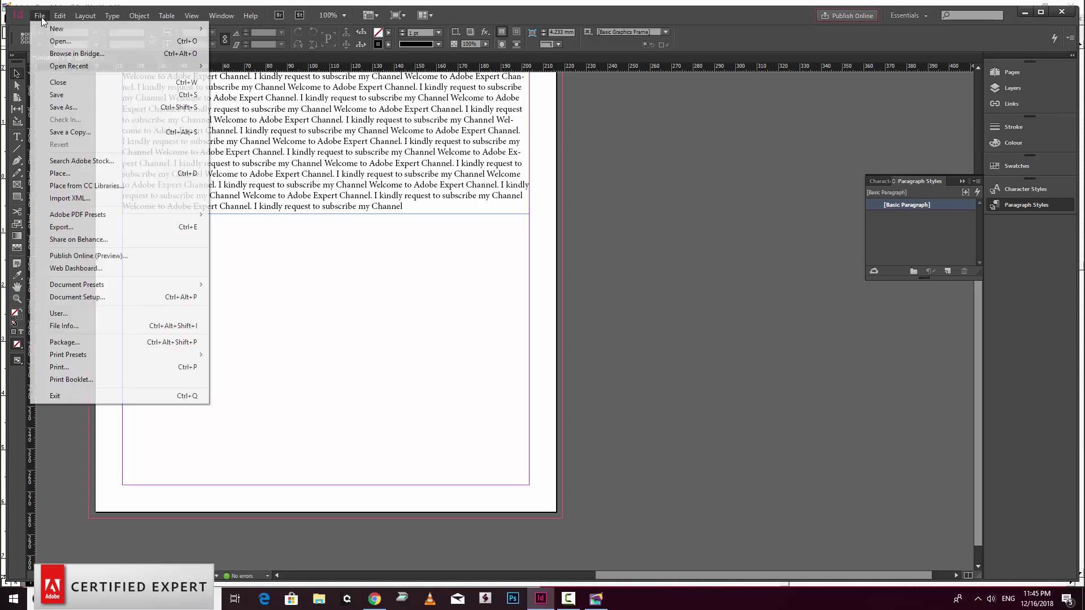
# Load APJ-Abdul-Kalam-Statue-1.jpg from the Desktop with File > Place
pyautogui.click(74, 176)
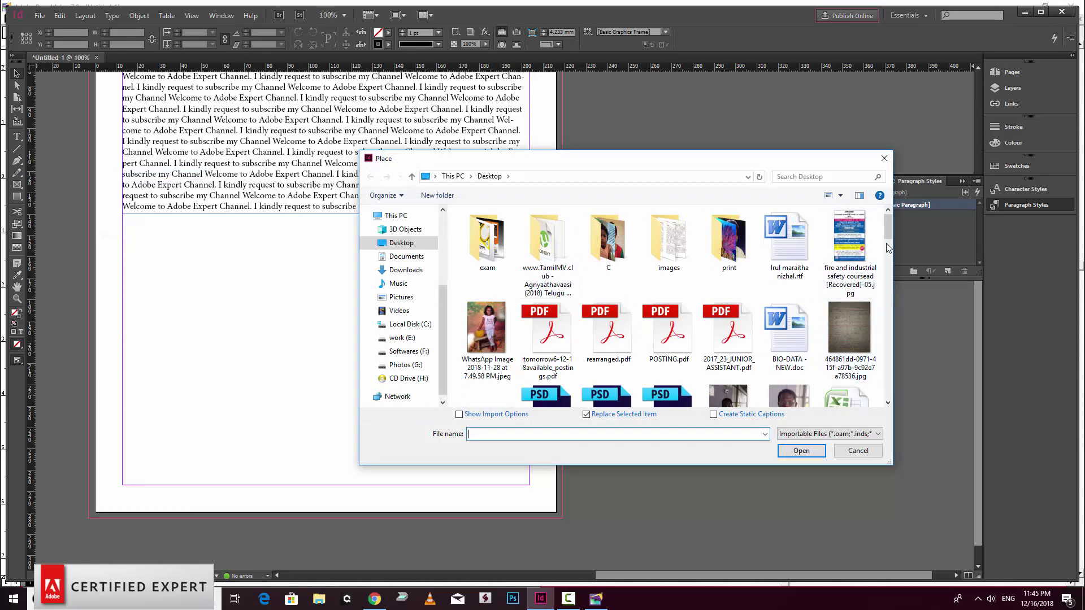
pyautogui.moveTo(888, 234); pyautogui.dragTo(896, 273)
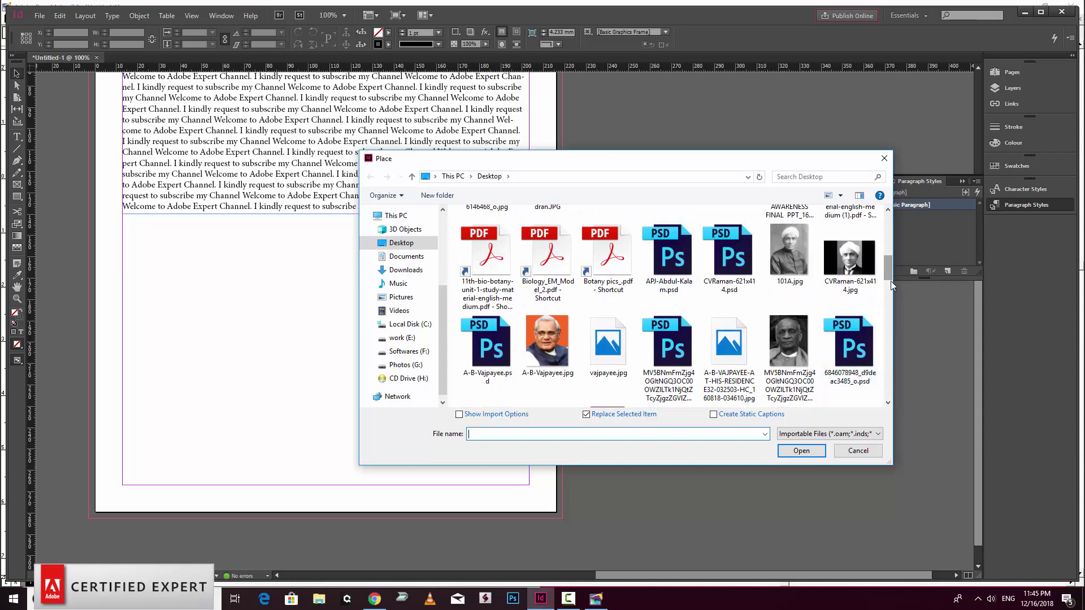
pyautogui.moveTo(890, 280); pyautogui.dragTo(894, 300)
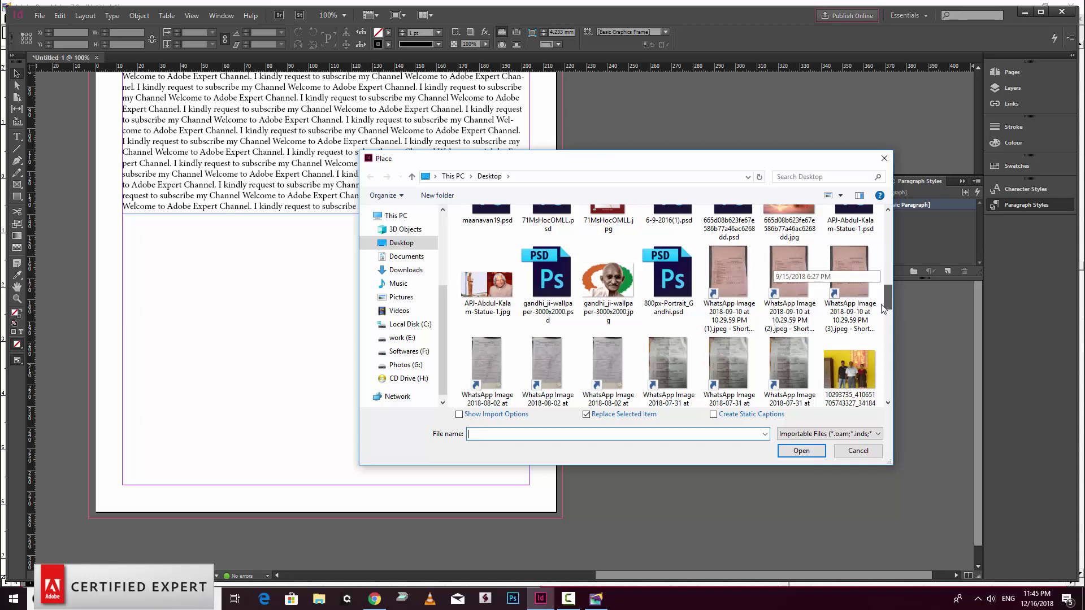
pyautogui.click(487, 283)
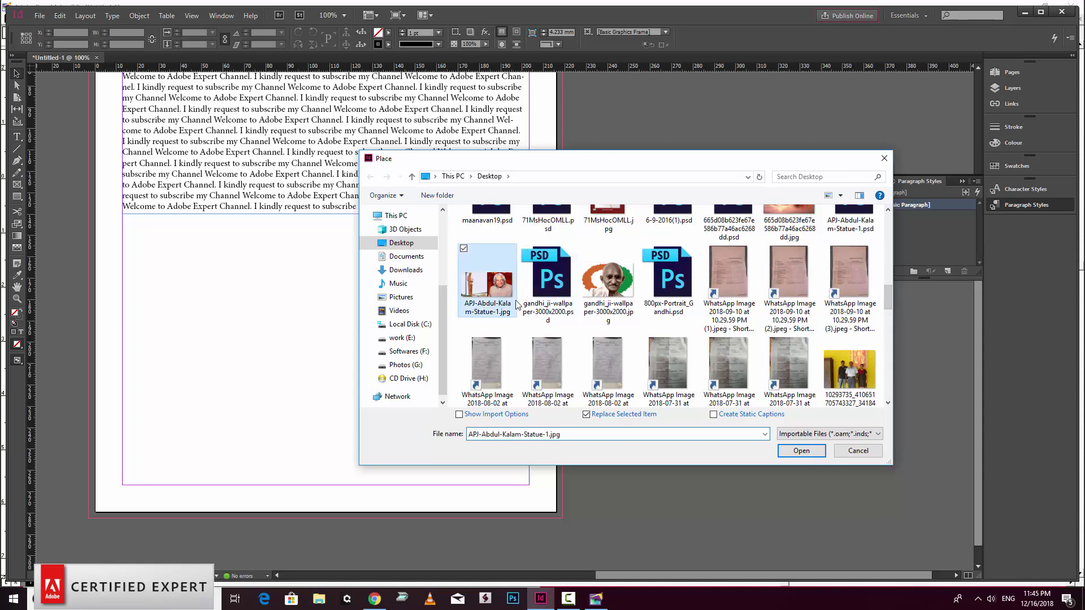
pyautogui.click(799, 450)
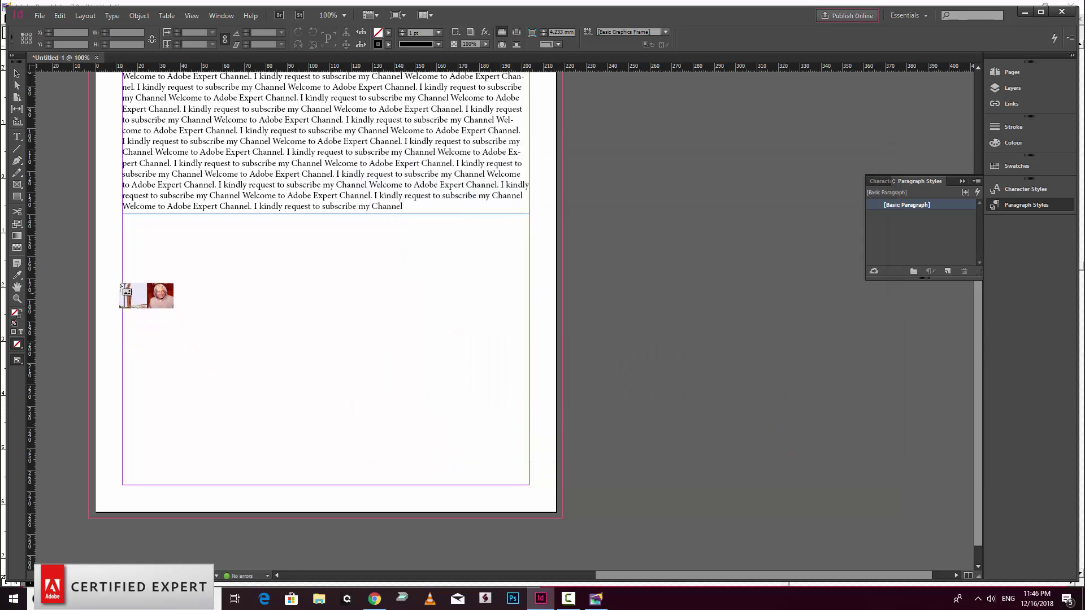
# Place the statue photo in a margin-wide frame directly below the text frame
pyautogui.click(123, 280)
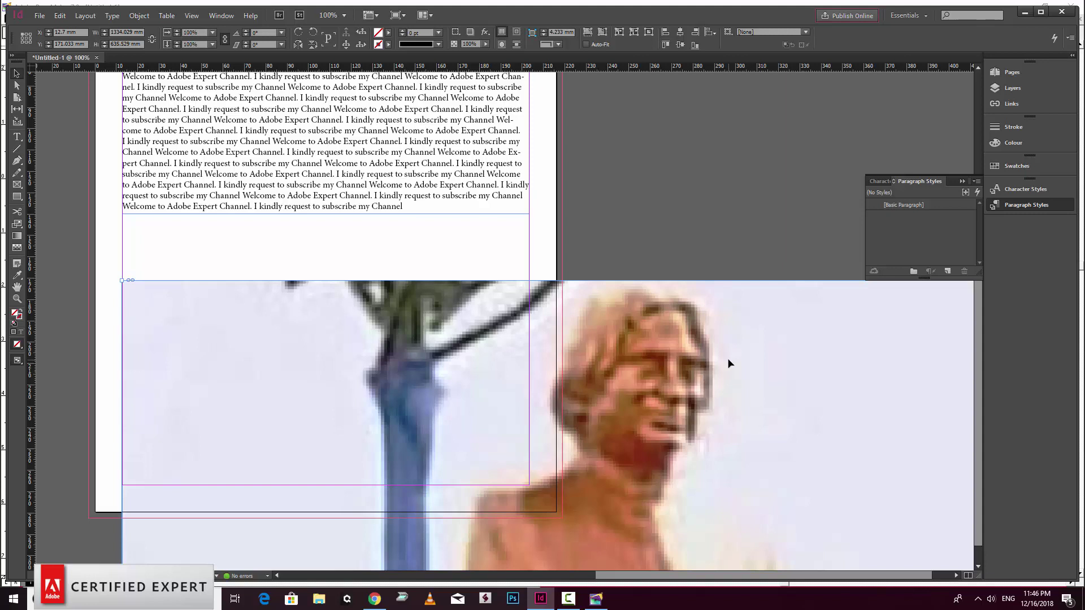
pyautogui.hotkey('ctrl', 'z')
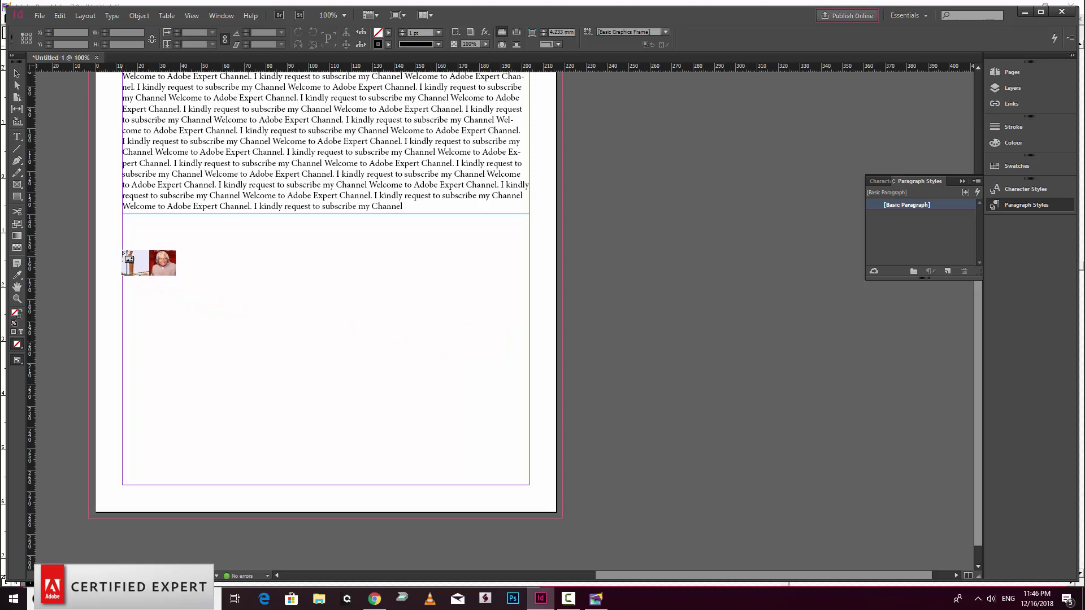
pyautogui.moveTo(124, 252); pyautogui.dragTo(531, 433)
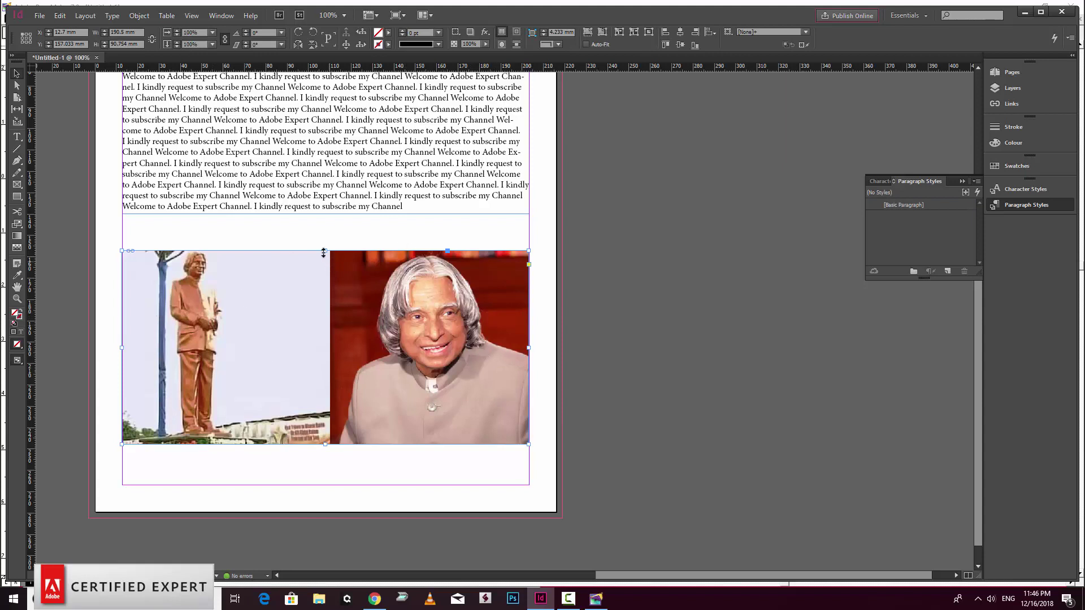
pyautogui.moveTo(323, 251); pyautogui.dragTo(334, 227)
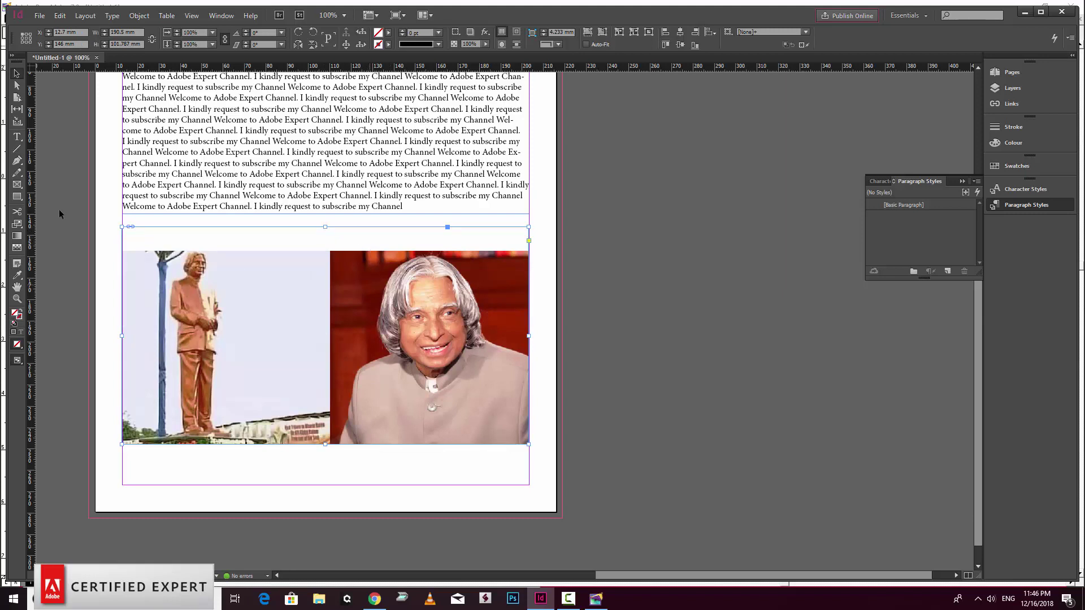
# Fill the photo frame proportionally so the statue and portrait show edge to edge, then zoom out
pyautogui.rightClick(379, 326)
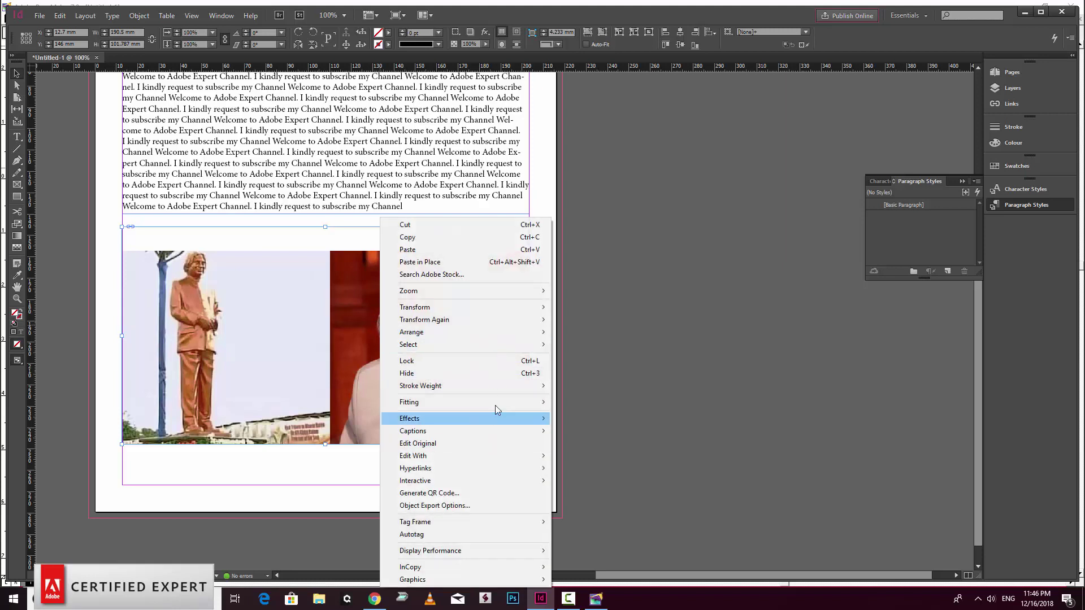
pyautogui.moveTo(501, 402)
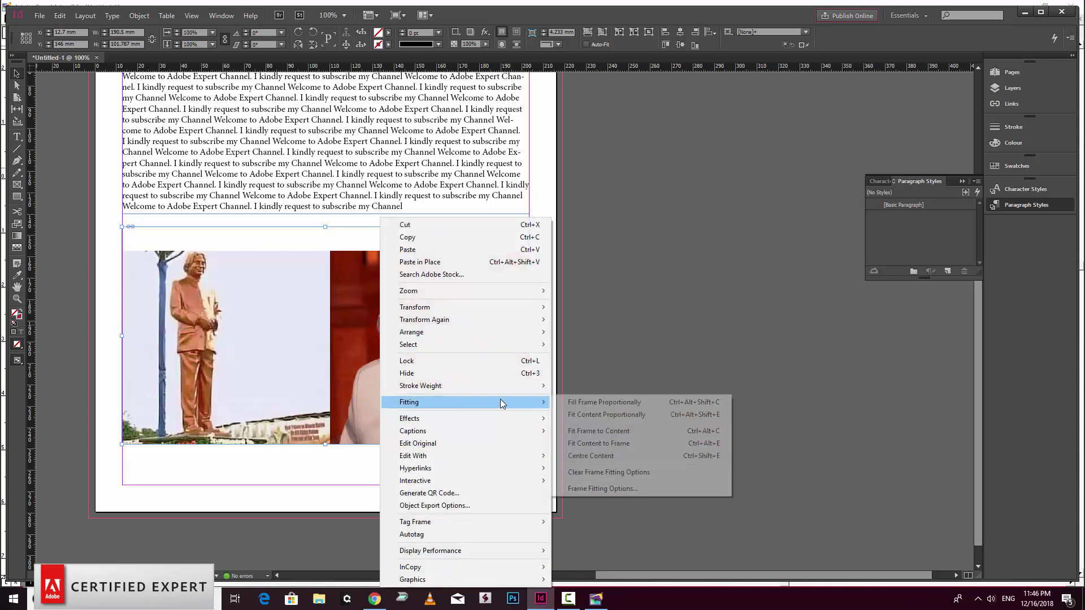
pyautogui.click(599, 403)
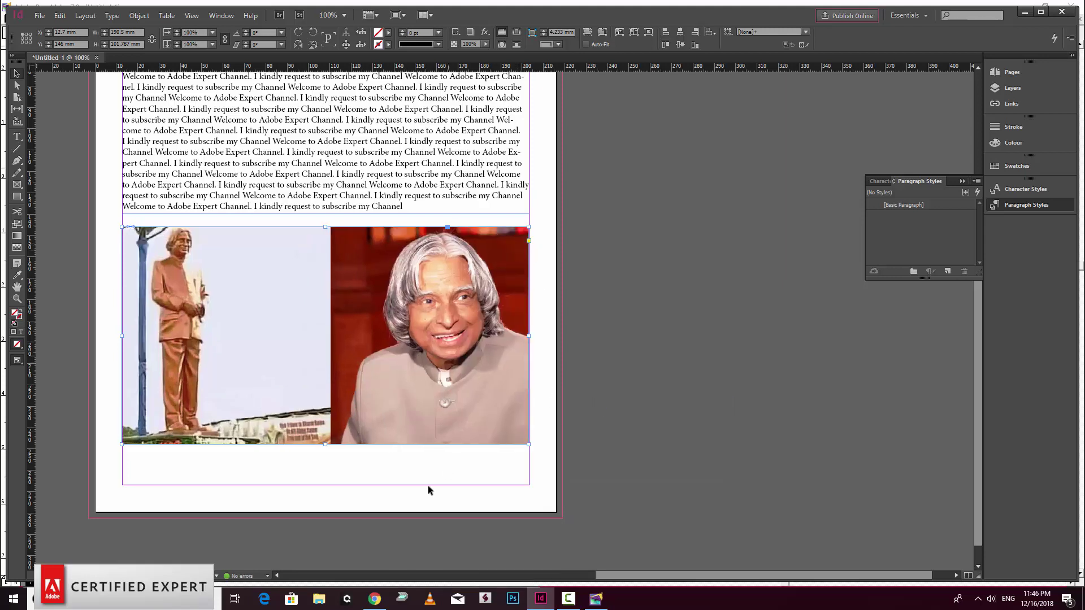
pyautogui.click(567, 480)
pyautogui.scroll(5, 566, 476)
pyautogui.scroll(-2, 567, 477)
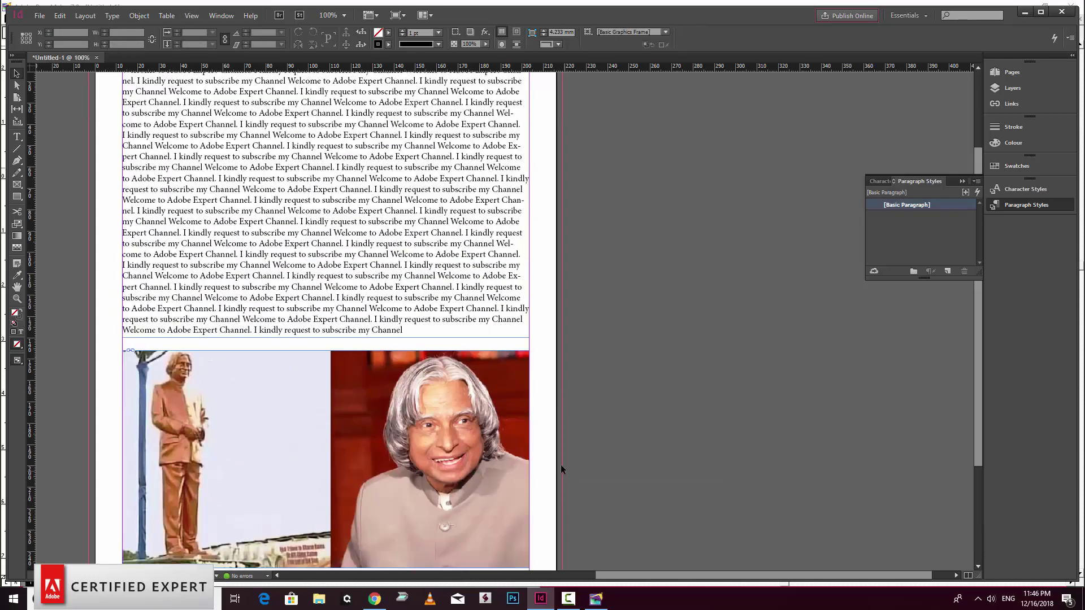
pyautogui.hotkey('ctrl', '-')
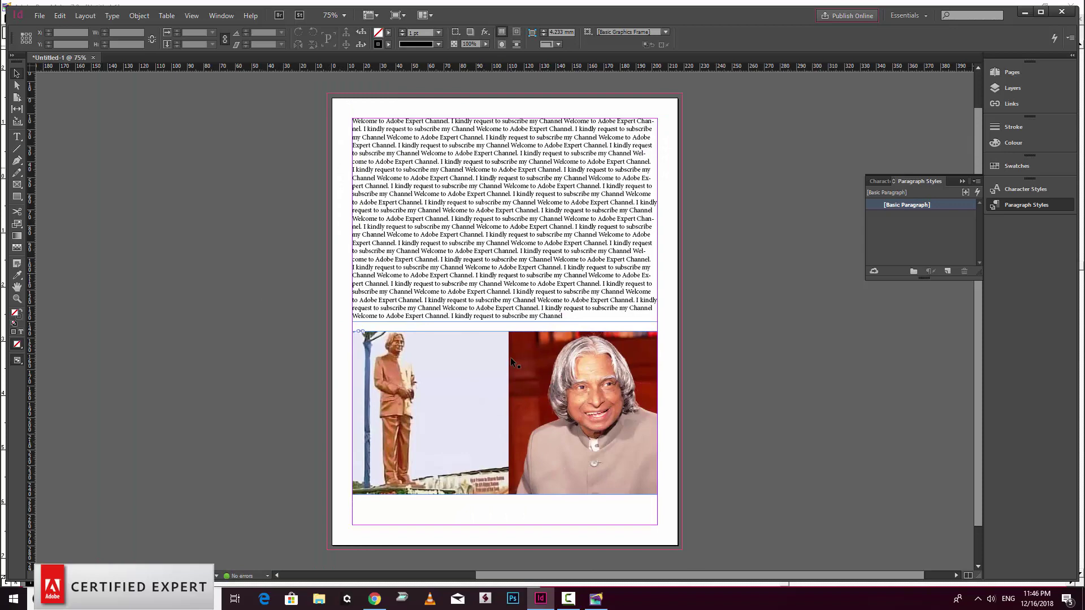
# Switch InDesign to Preview screen mode, then bring the PageMaker page forward
pyautogui.click(191, 16)
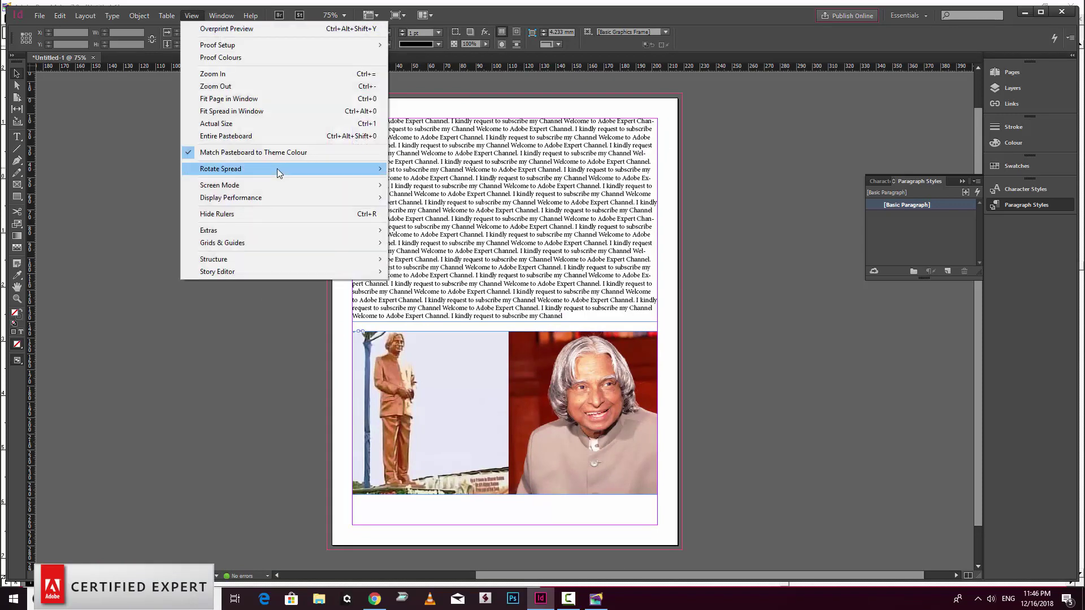
pyautogui.moveTo(280, 185)
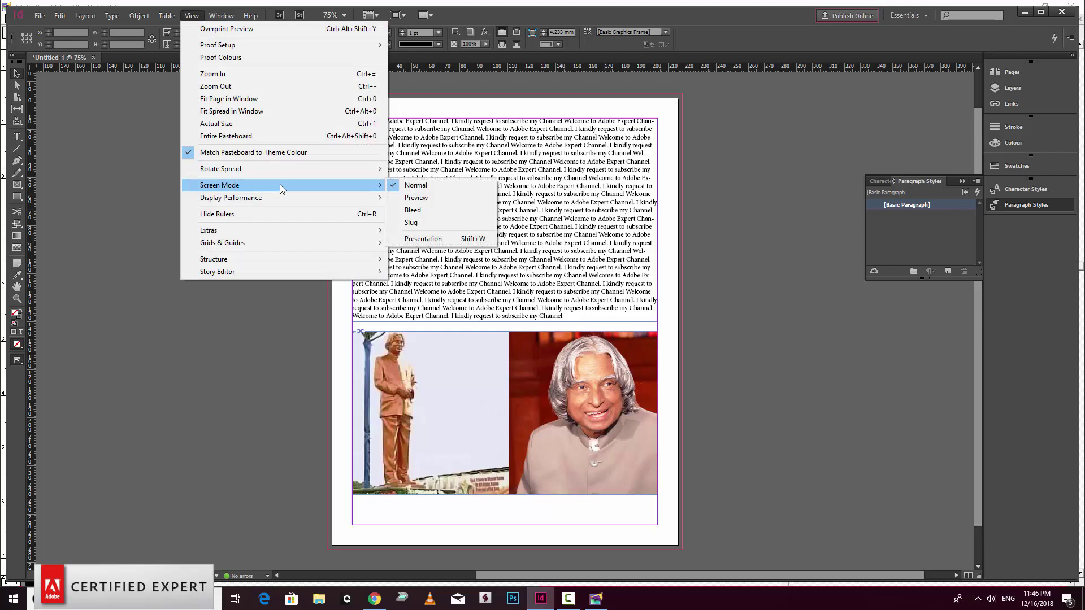
pyautogui.click(427, 198)
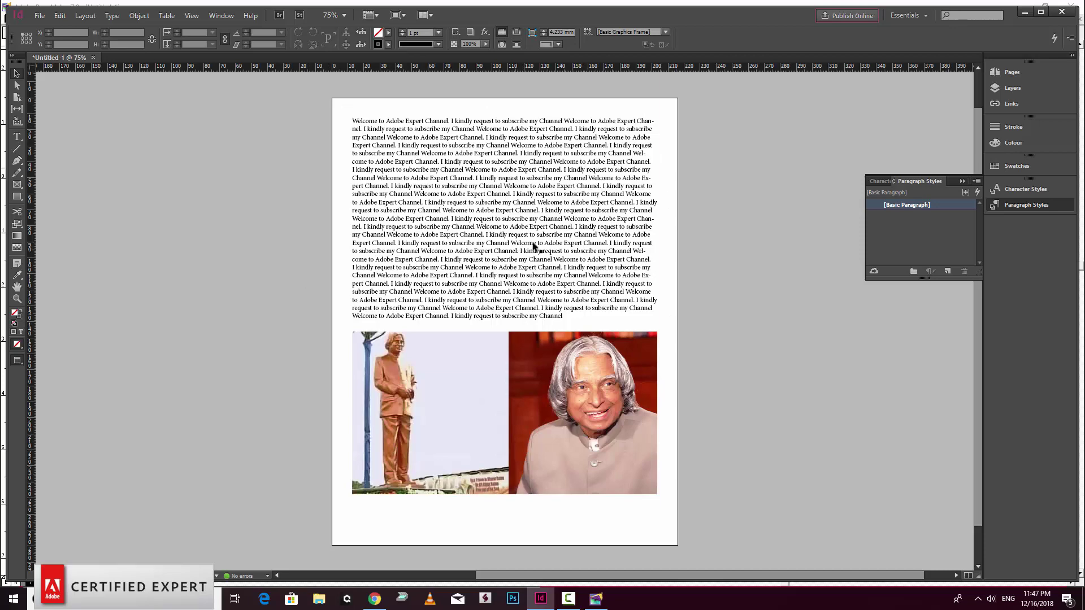
pyautogui.click(596, 599)
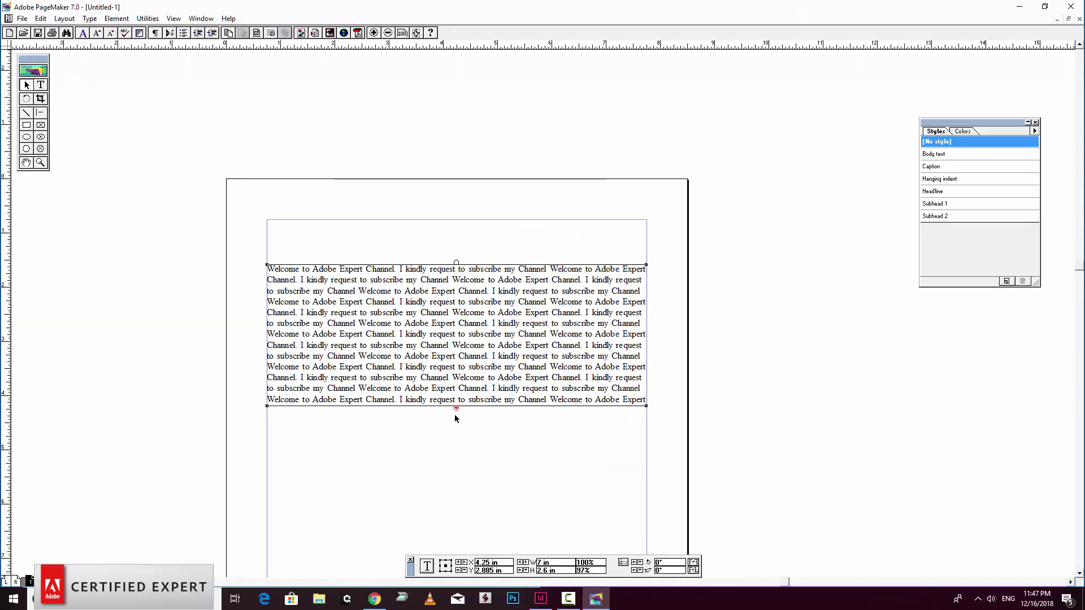
# Lengthen the PageMaker text block to 3.6 in and move it up to the 0.75 in top margin
pyautogui.moveTo(456, 408); pyautogui.dragTo(456, 462)
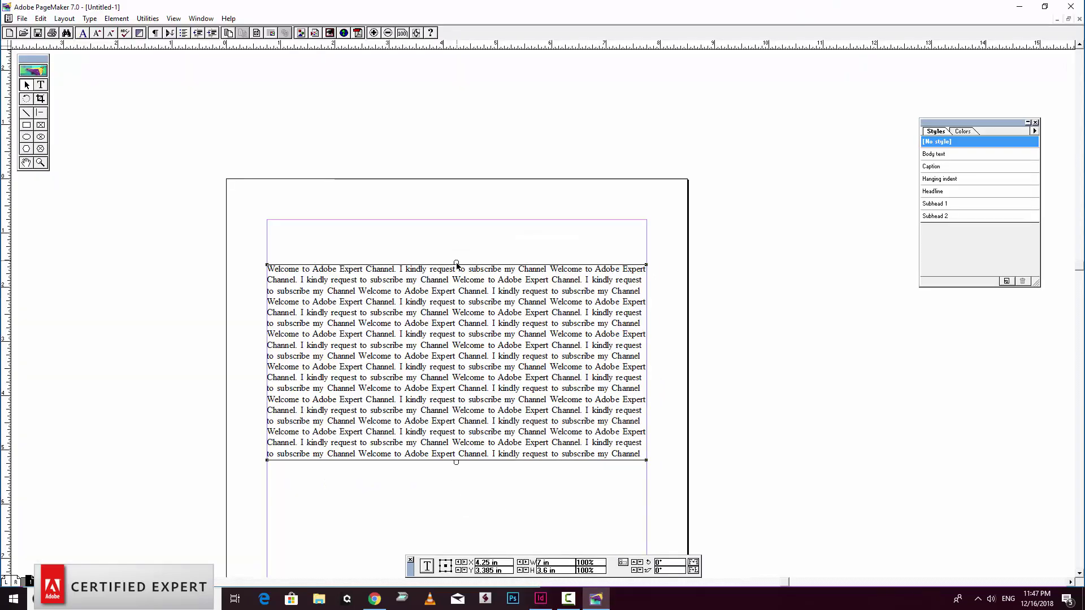
pyautogui.moveTo(456, 264); pyautogui.dragTo(474, 219)
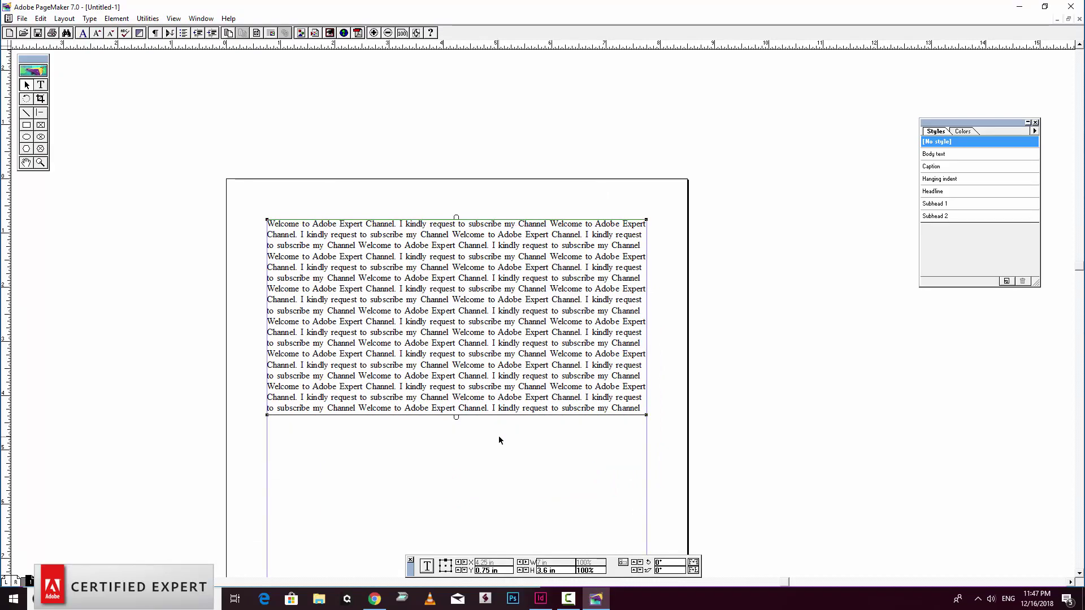
pyautogui.hotkey('ctrl', '0')
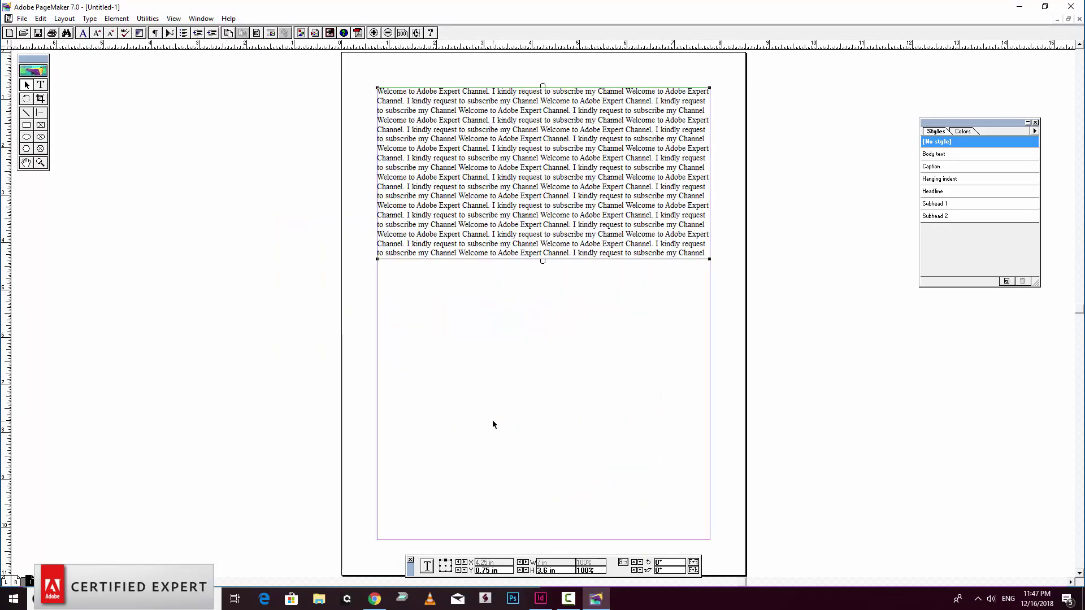
pyautogui.click(531, 307)
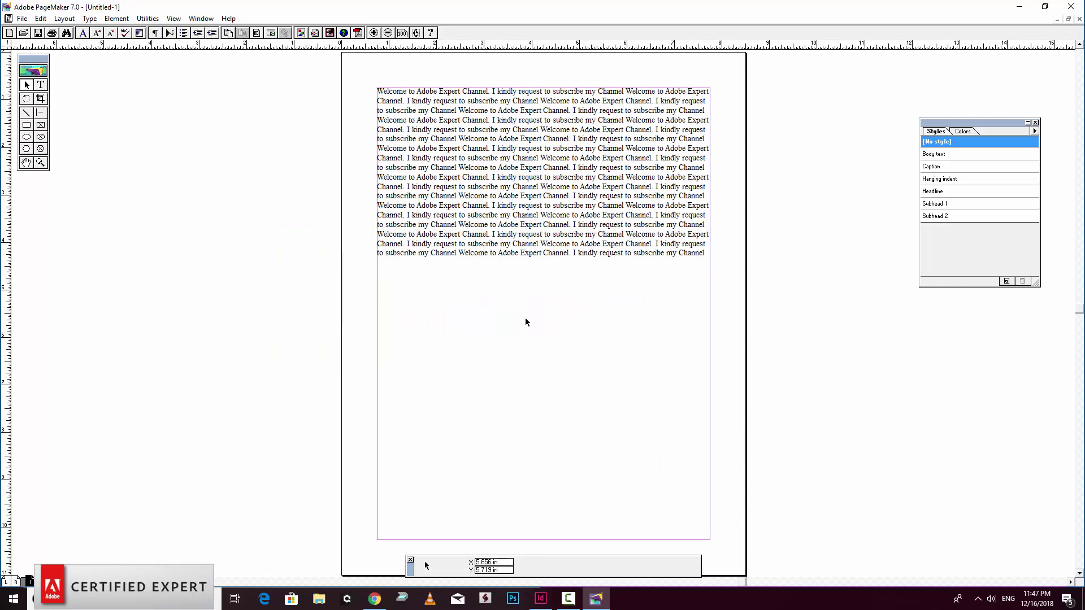
pyautogui.click(22, 19)
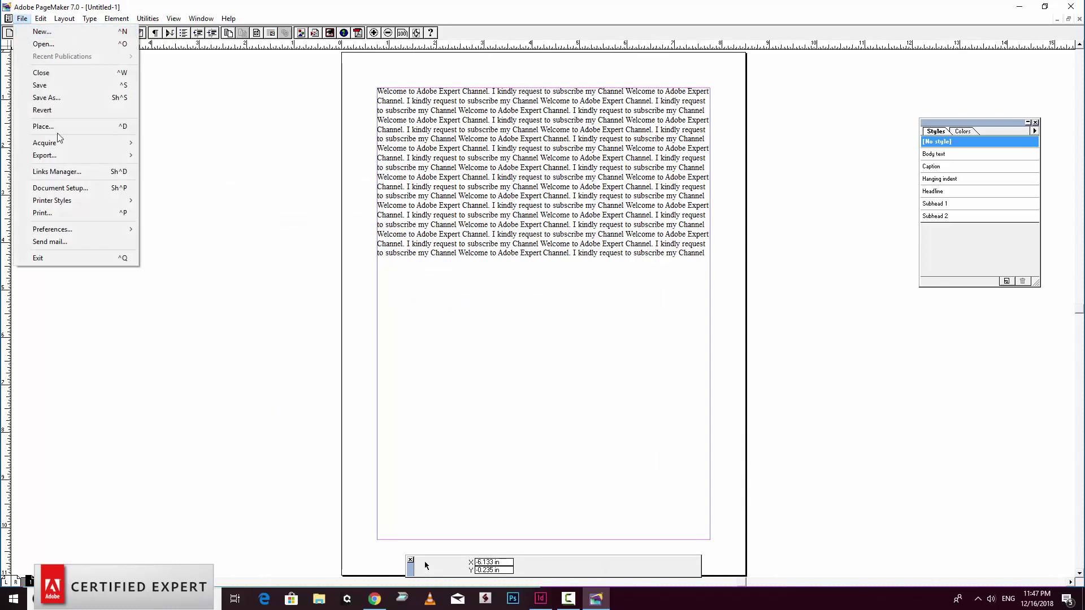
# Load college days - computer class.jpg from Pictures > Saved Pictures, including a full copy in the publication
pyautogui.click(75, 127)
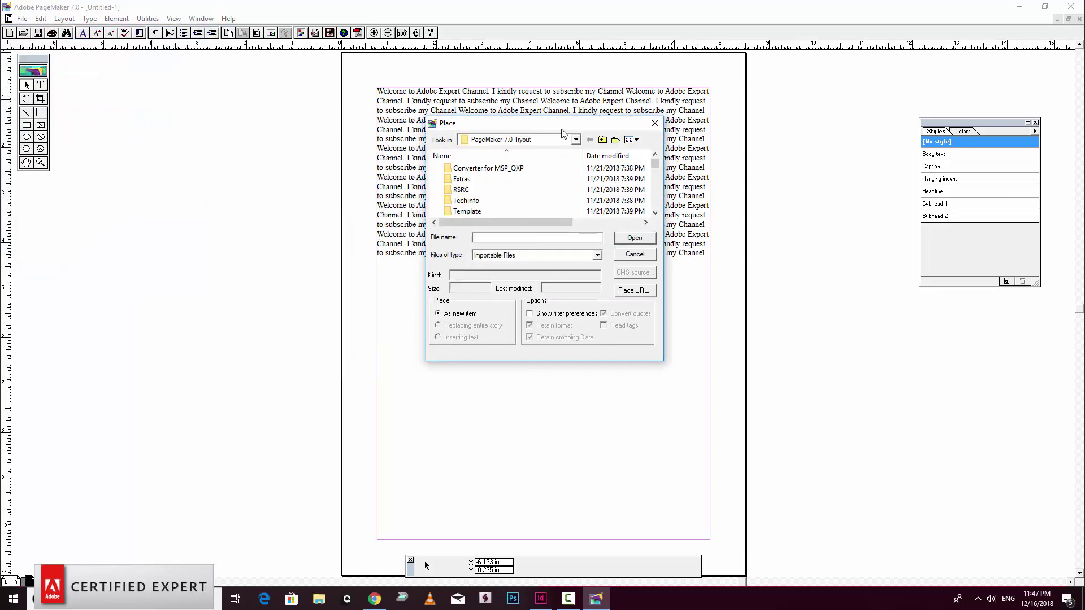
pyautogui.click(546, 141)
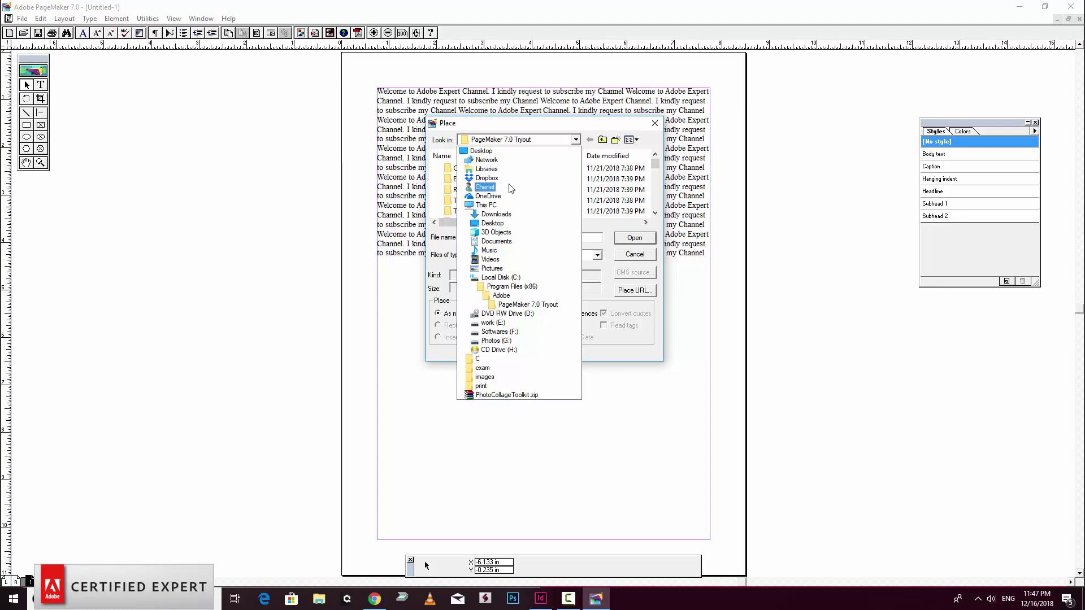
pyautogui.click(491, 269)
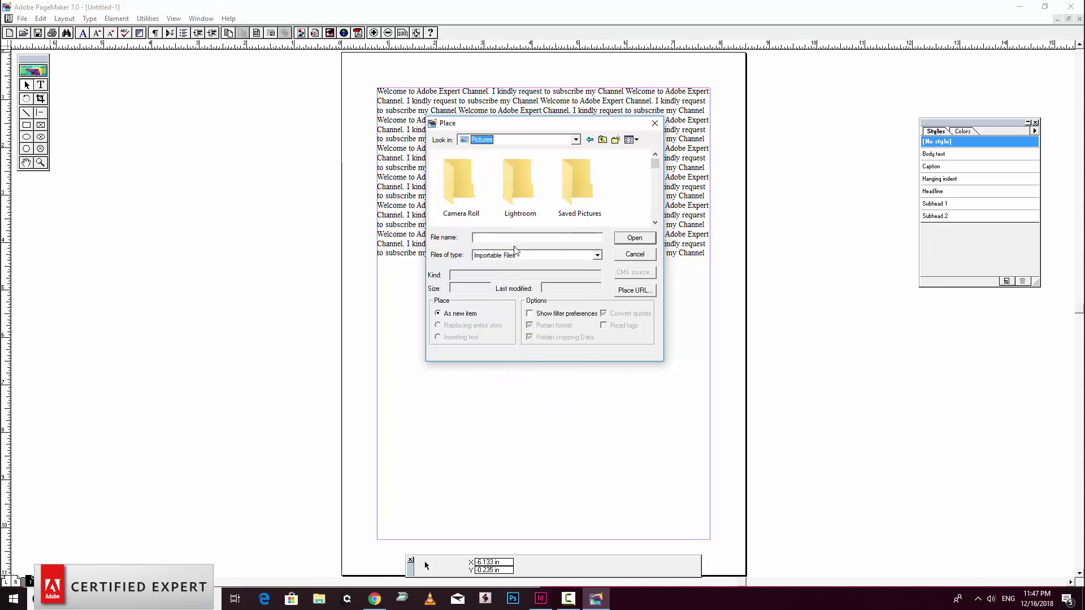
pyautogui.doubleClick(600, 194)
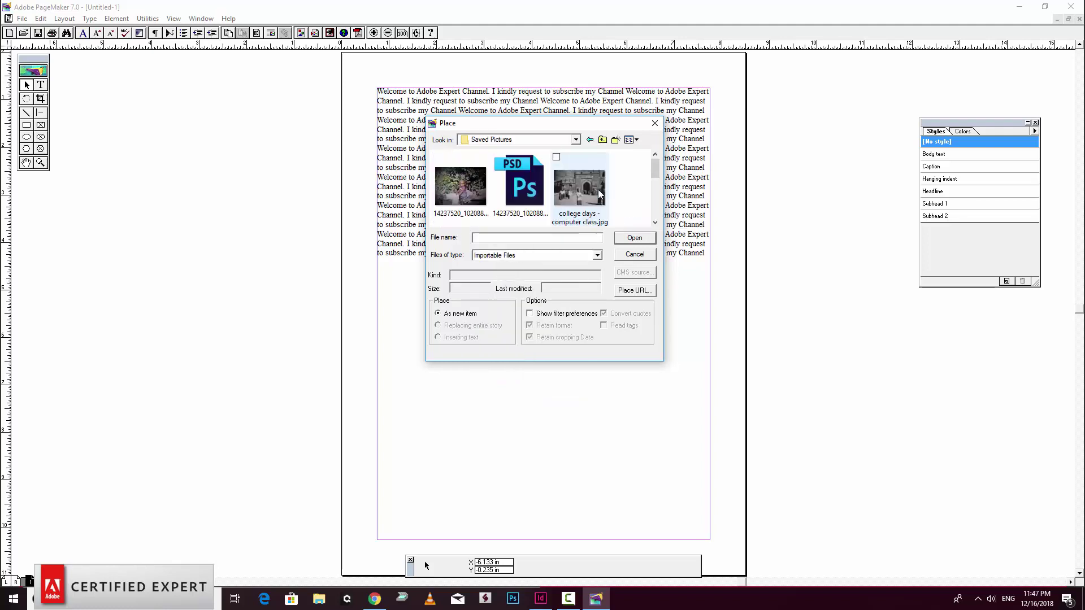
pyautogui.moveTo(653, 175)
pyautogui.mouseDown()
pyautogui.moveTo(656, 192)
pyautogui.moveTo(657, 172)
pyautogui.mouseUp()
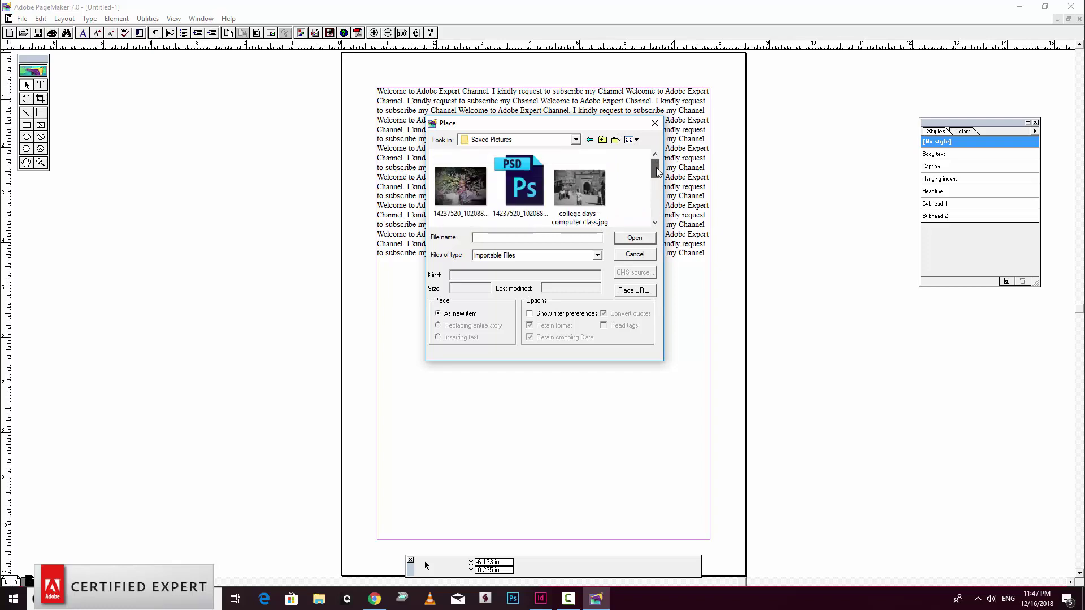
pyautogui.click(579, 188)
pyautogui.click(634, 237)
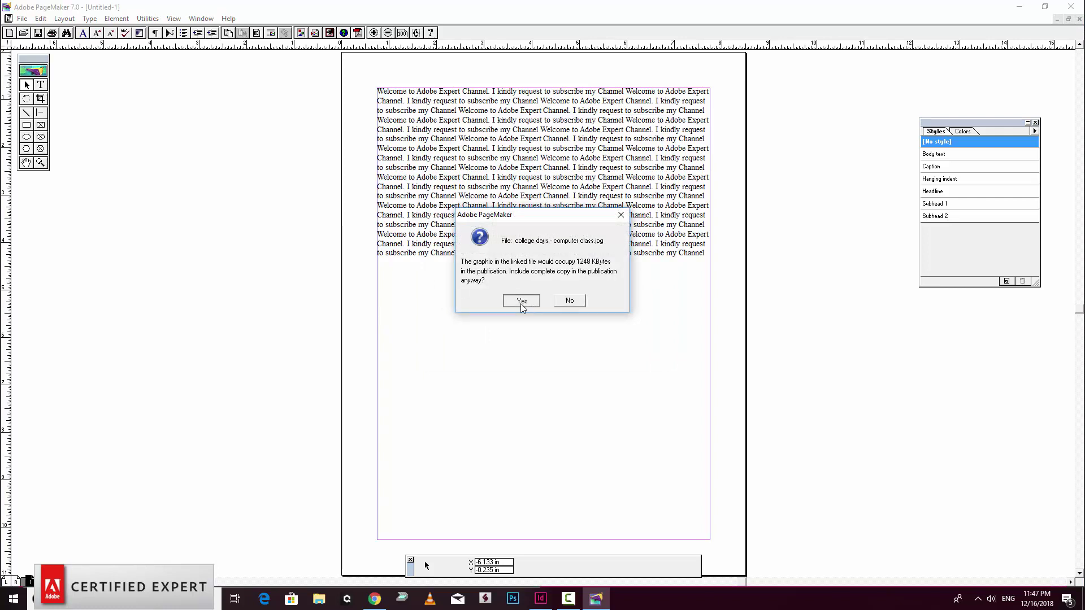
pyautogui.click(521, 304)
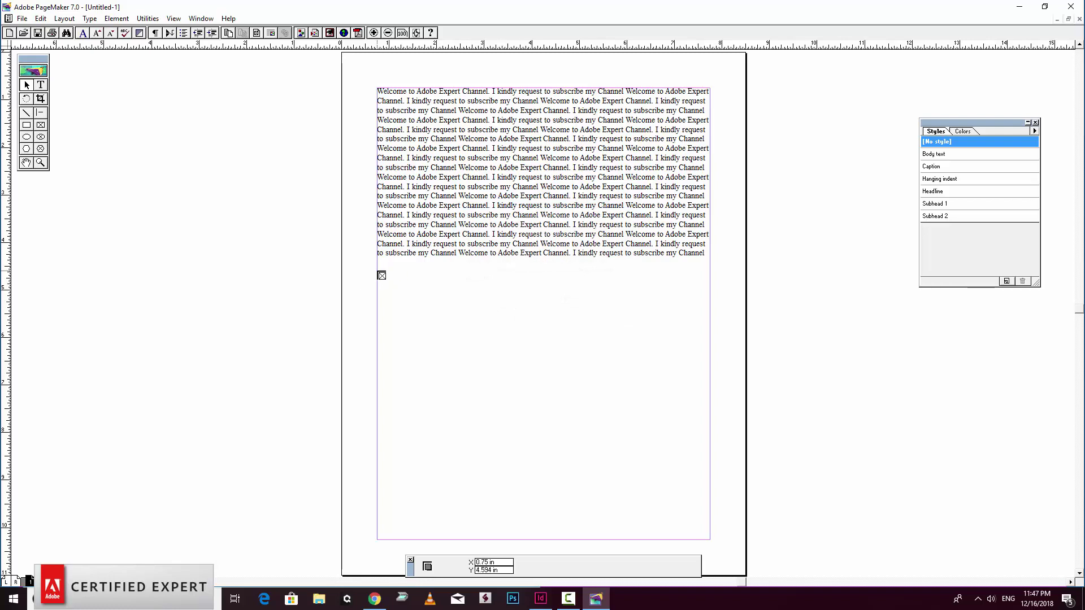
# Place the computer-class photo below the text and scale it to about 7 in wide
pyautogui.click(382, 275)
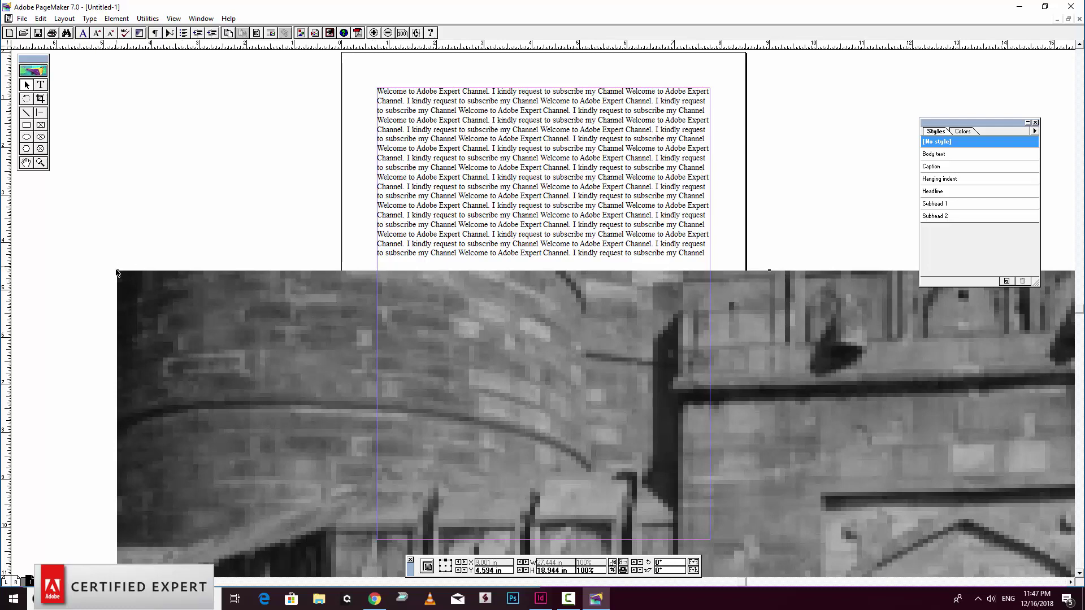
pyautogui.moveTo(117, 273); pyautogui.dragTo(544, 523)
pyautogui.moveTo(769, 552); pyautogui.dragTo(556, 300)
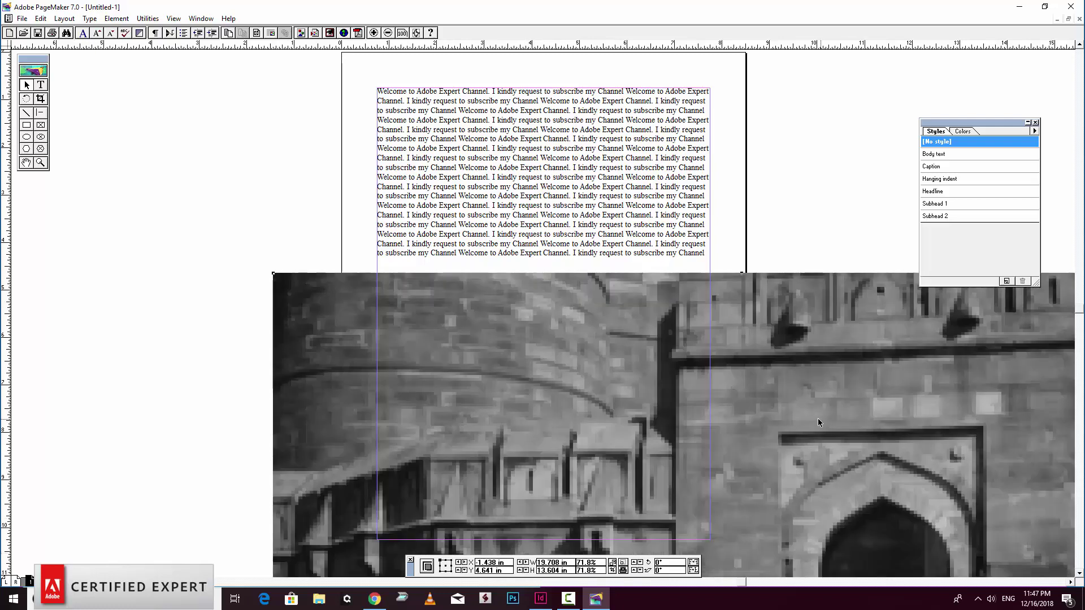
pyautogui.moveTo(818, 419); pyautogui.dragTo(476, 377)
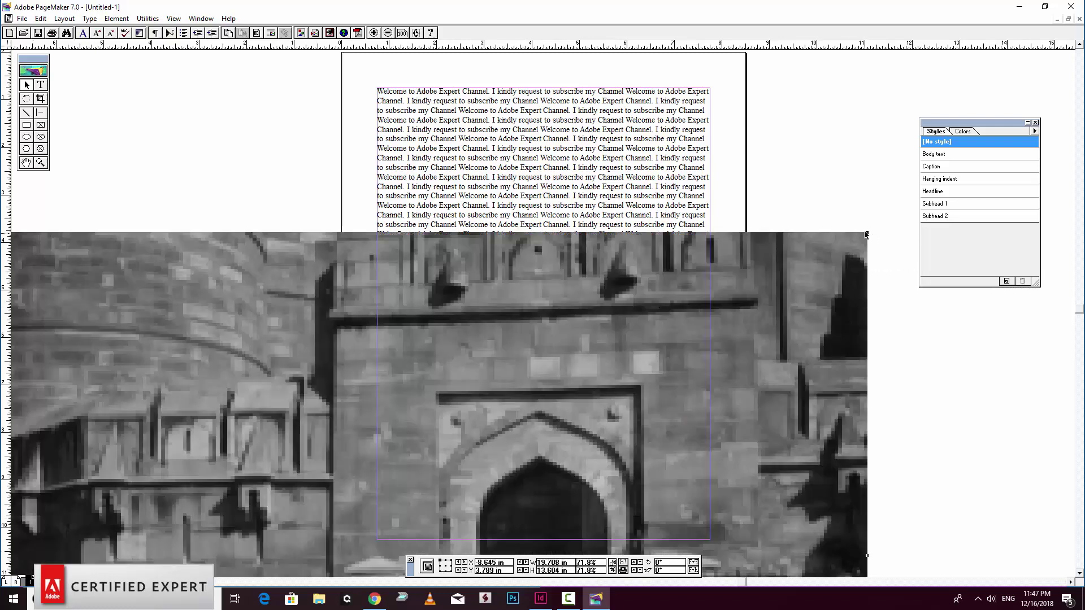
pyautogui.moveTo(866, 235); pyautogui.dragTo(438, 530)
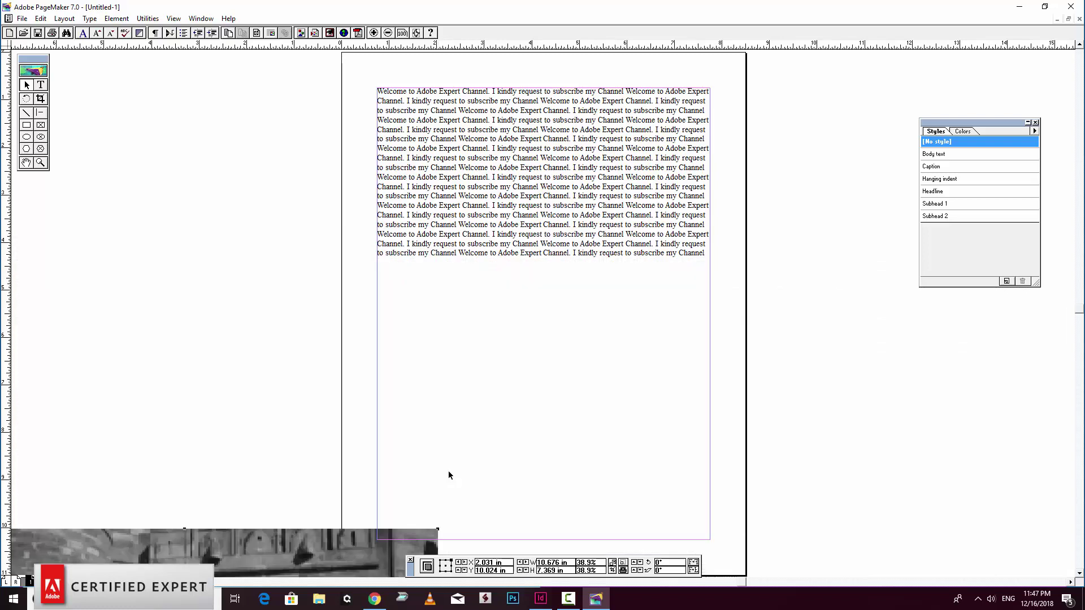
pyautogui.moveTo(242, 548); pyautogui.dragTo(762, 291)
pyautogui.moveTo(690, 311); pyautogui.dragTo(690, 305)
# Move the photo up beneath the text block and bring InDesign back in front to compare
pyautogui.click(607, 364)
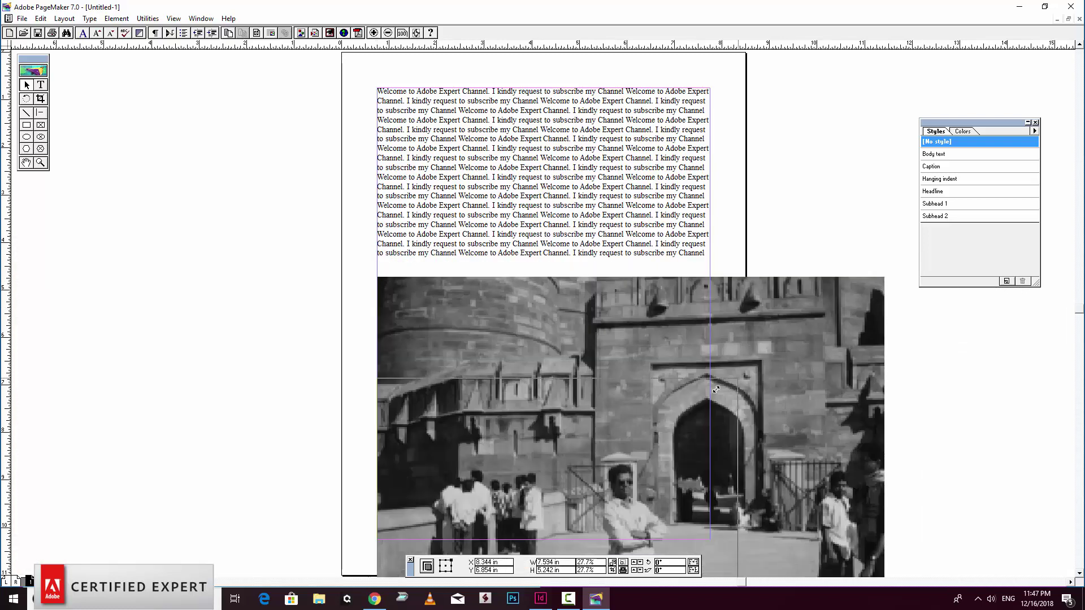
pyautogui.moveTo(623, 508); pyautogui.dragTo(623, 377)
pyautogui.click(603, 531)
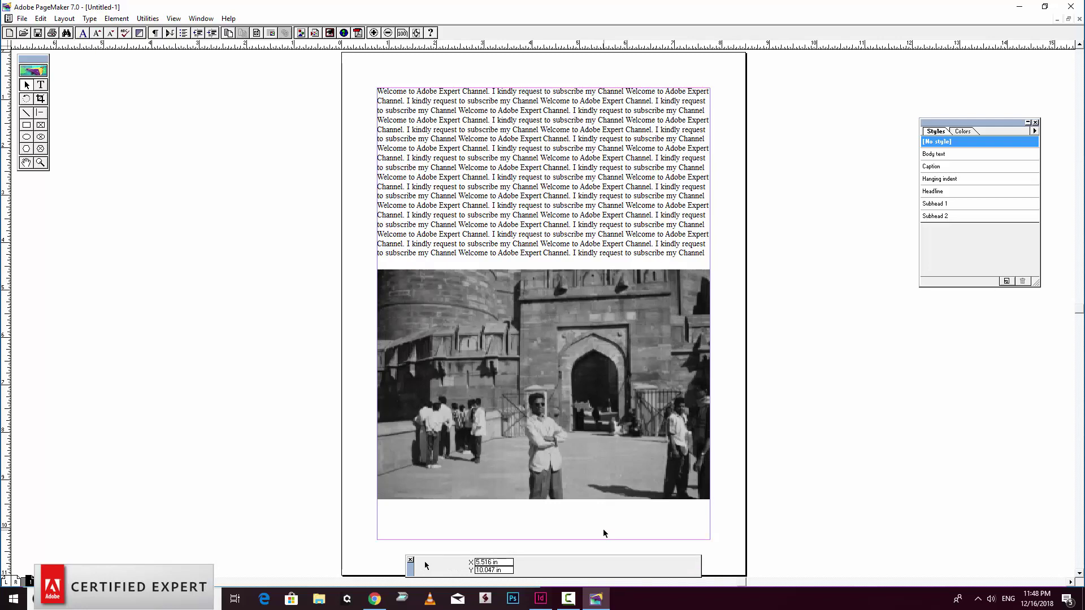
pyautogui.click(540, 599)
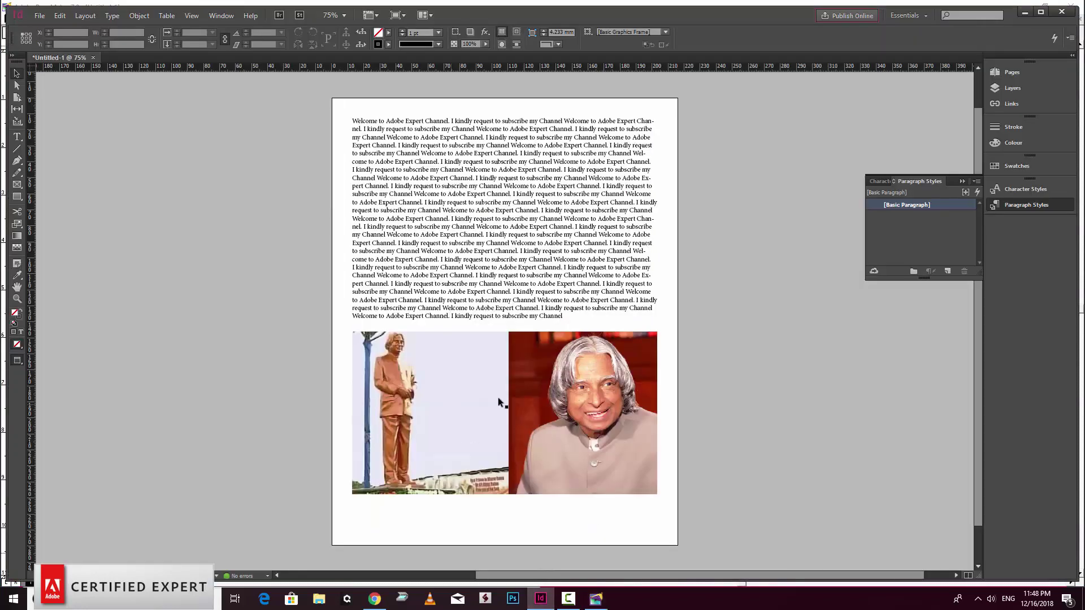
pyautogui.click(516, 378)
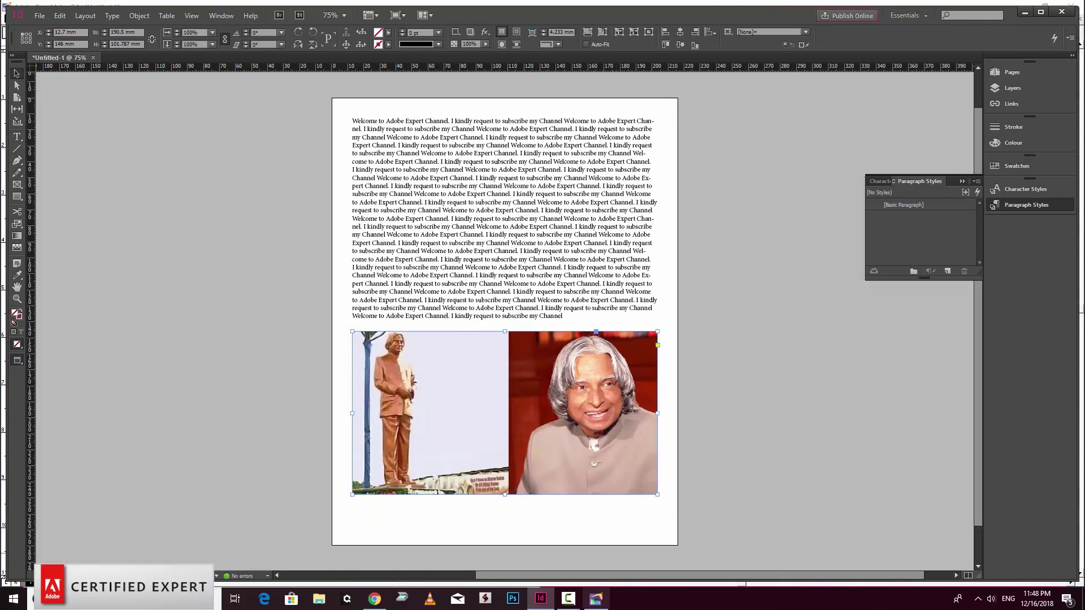
pyautogui.click(596, 599)
pyautogui.click(523, 402)
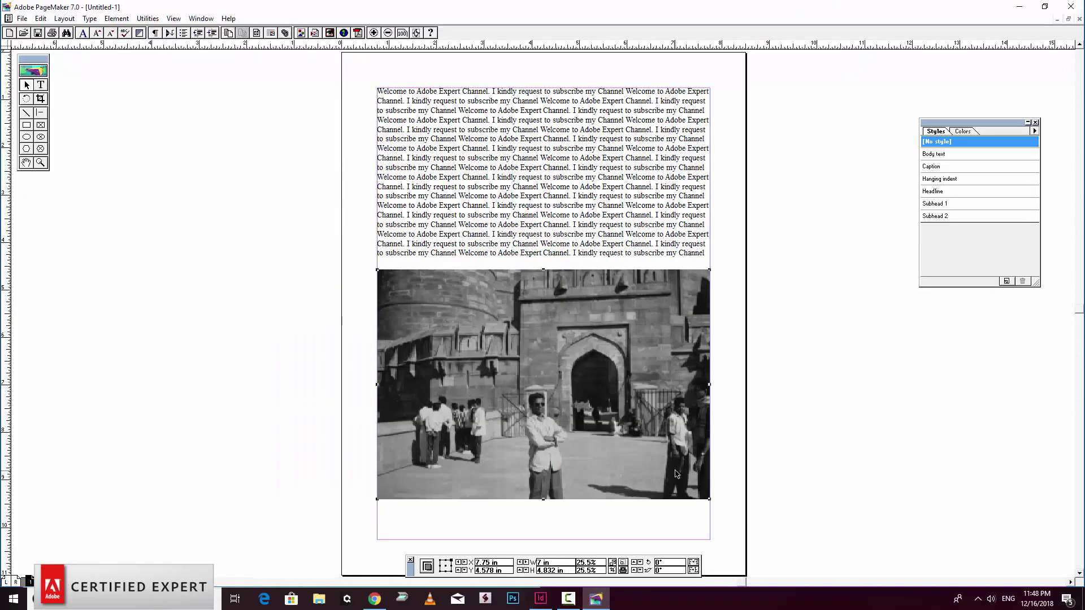
pyautogui.moveTo(544, 500); pyautogui.dragTo(544, 444)
pyautogui.hotkey('ctrl', 'z')
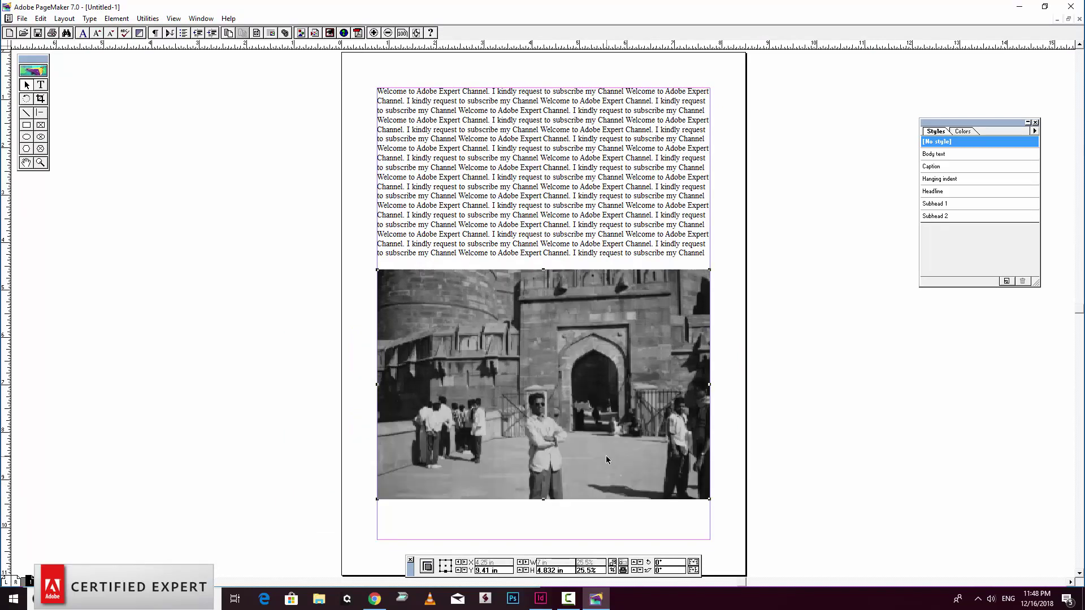
pyautogui.moveTo(544, 501); pyautogui.dragTo(544, 450)
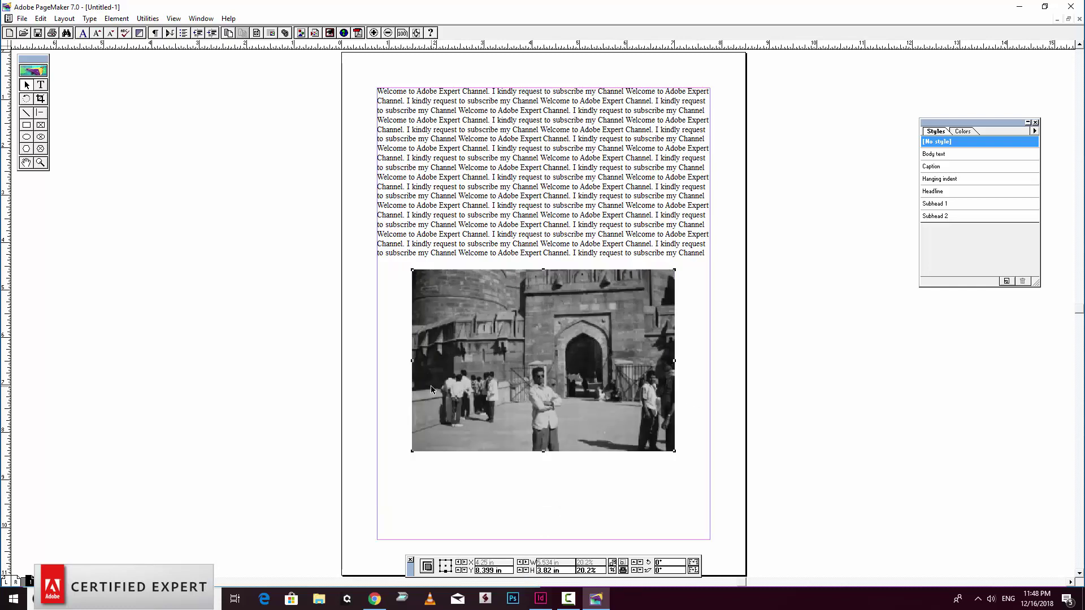
pyautogui.hotkey('ctrl', 'z')
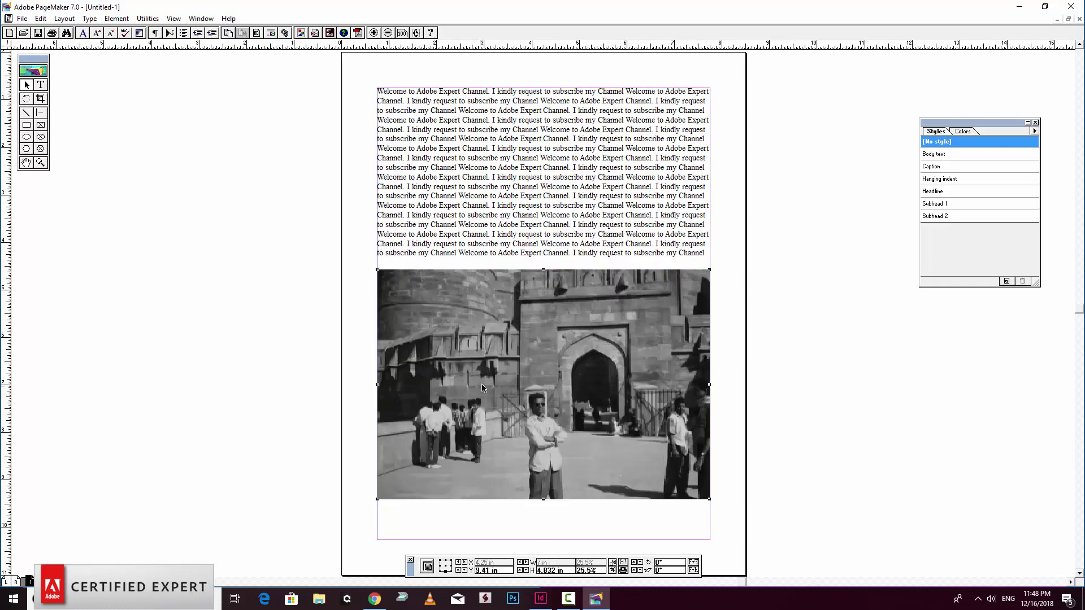
pyautogui.click(540, 599)
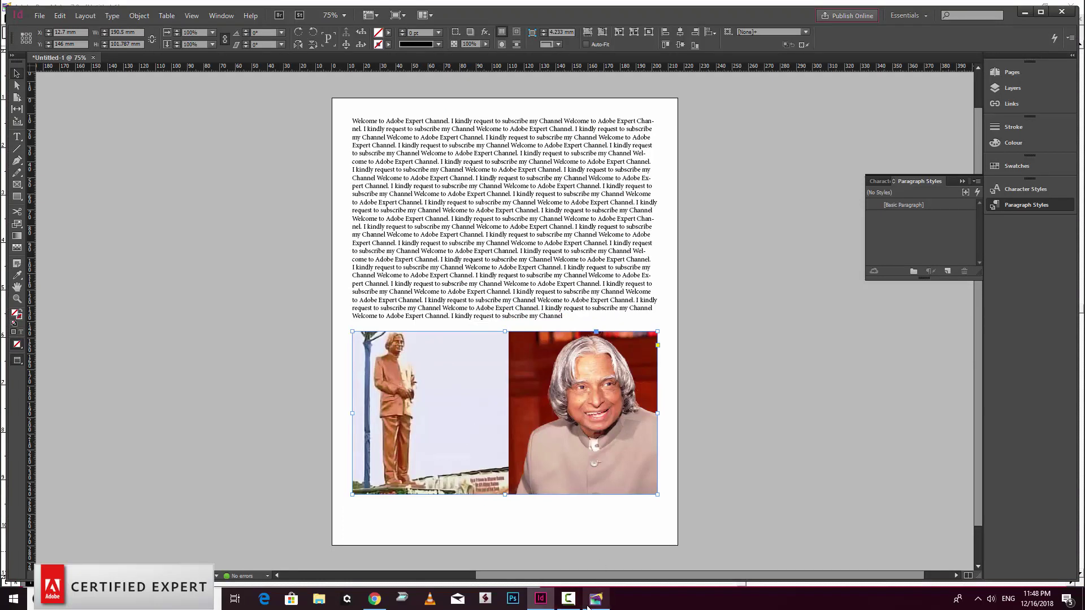
pyautogui.click(796, 419)
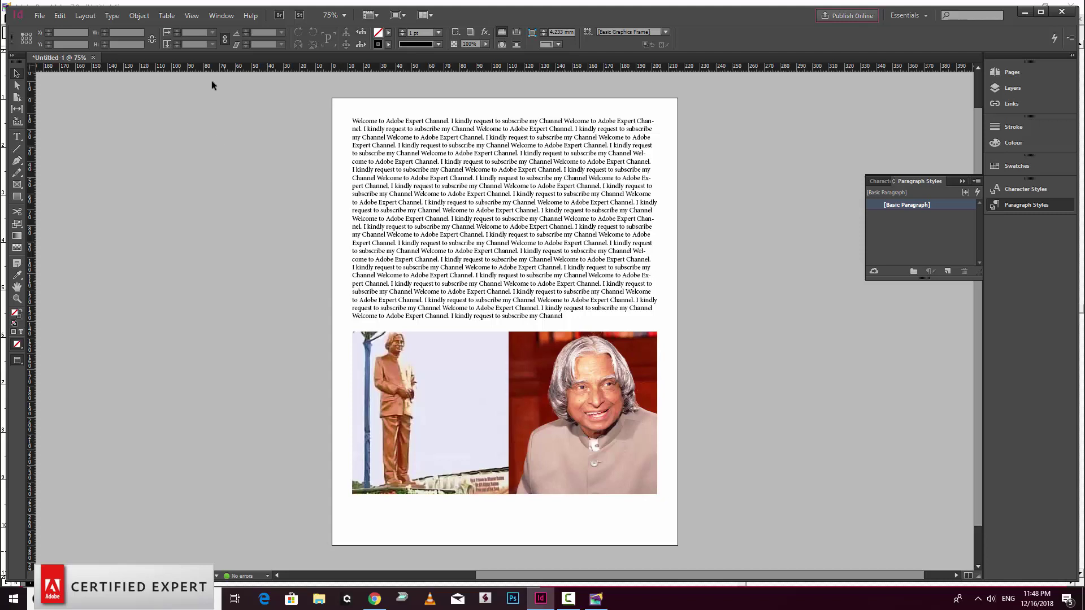